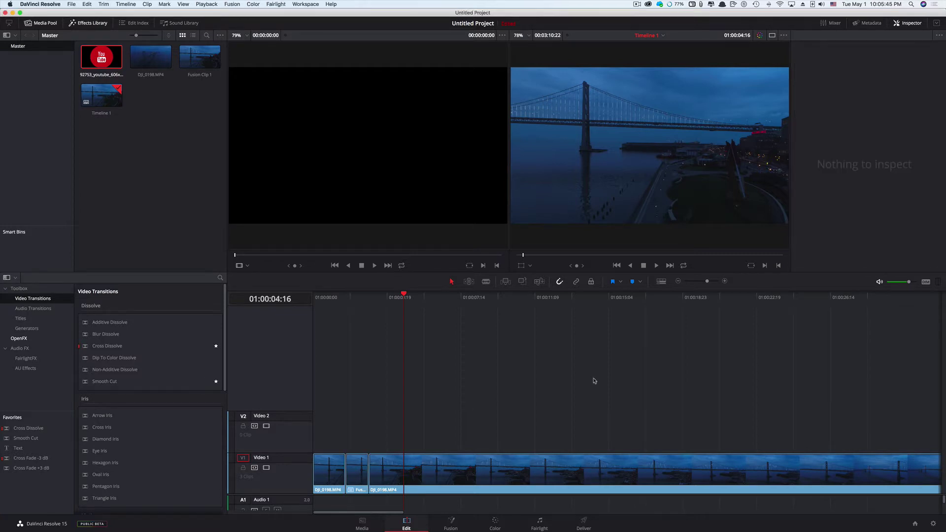
Look through the whole timeline, from its start to the end of the long DJI_0198.MP4 clip and back.
scroll(594, 381, "right", 15)
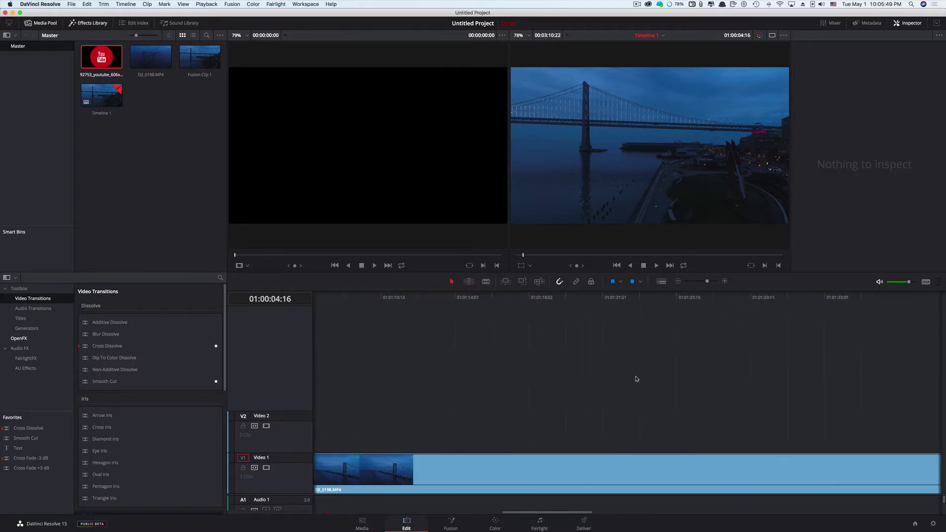
scroll(602, 383, "right", 20)
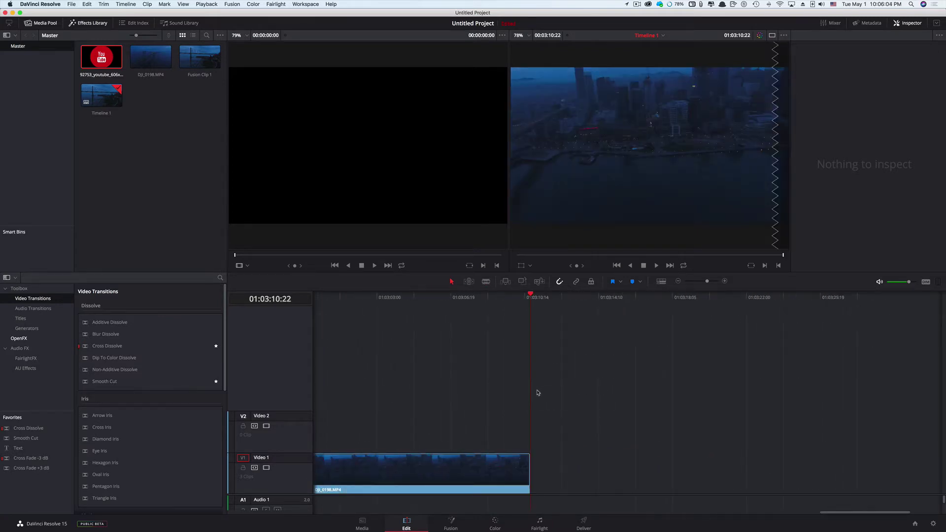
scroll(449, 381, "left", 15)
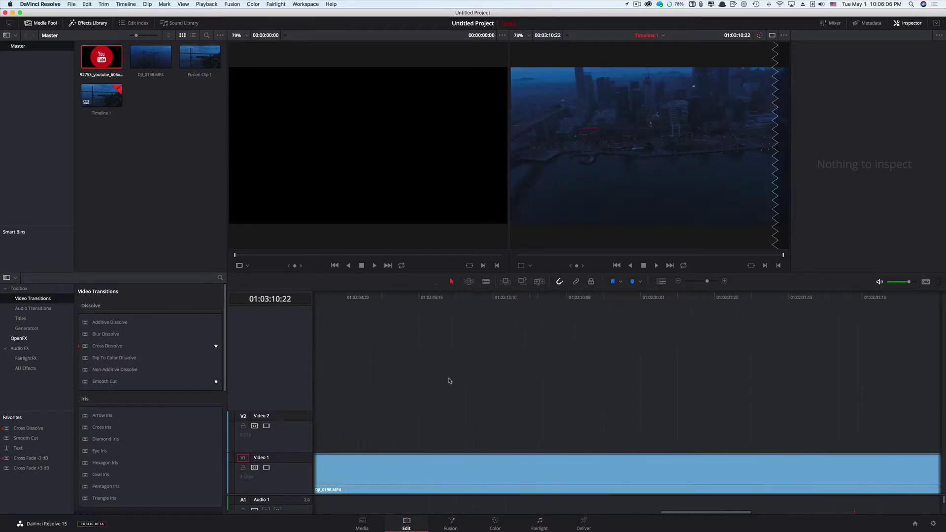
scroll(449, 381, "left", 15)
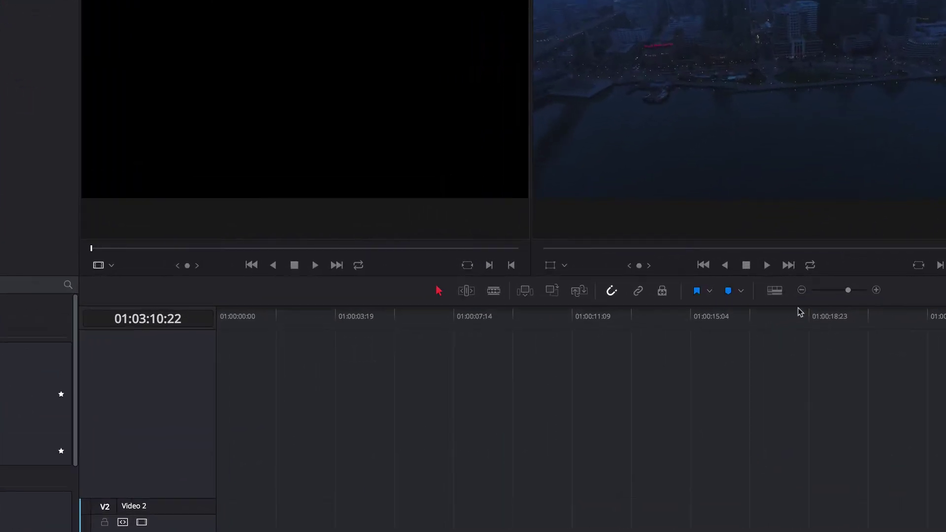
Zoom the timeline out to see all clips at once and back in for detail, looking along the long clip.
left_click(802, 290)
left_click(801, 290)
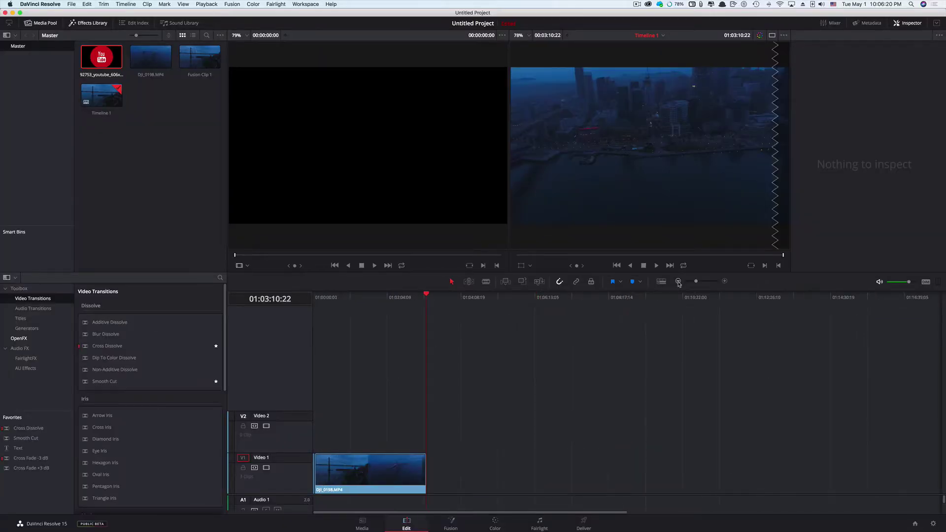
left_click(724, 281)
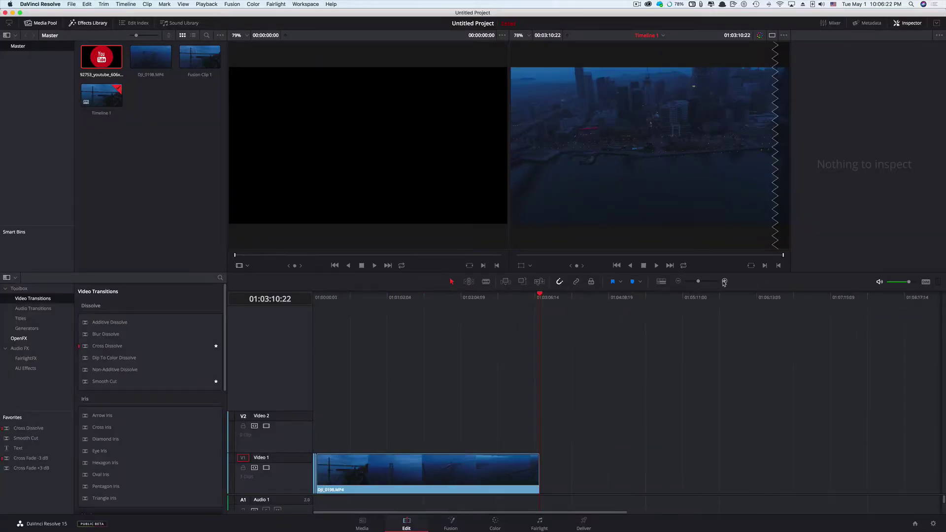
left_click(724, 281)
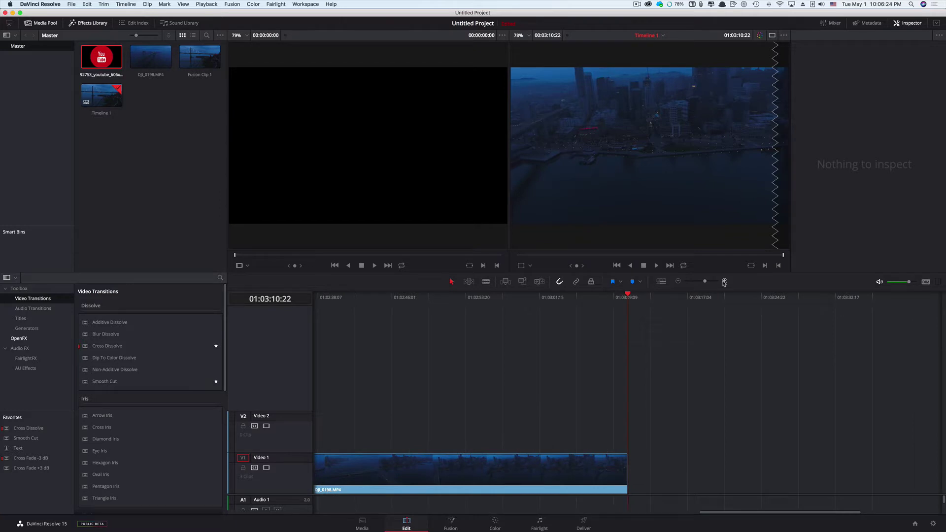
left_click(724, 281)
scroll(658, 374, "left", 5)
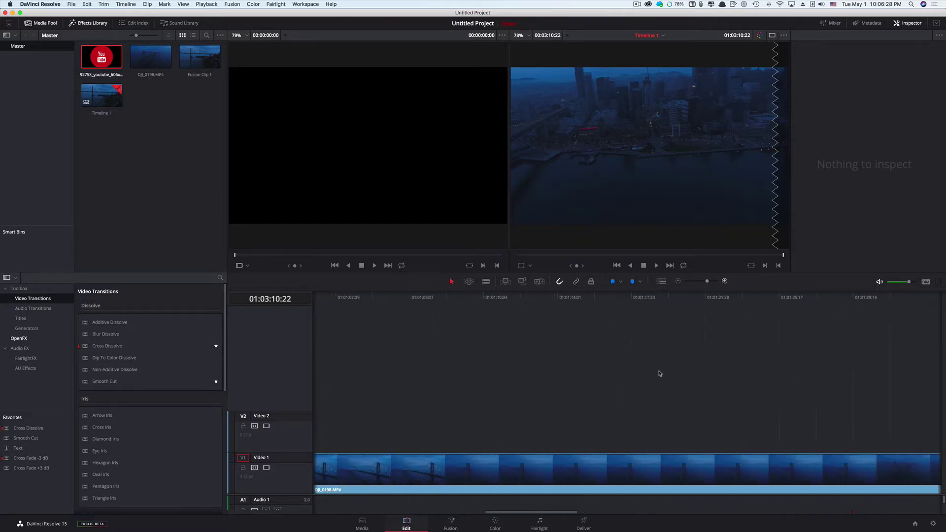
scroll(660, 374, "left", 5)
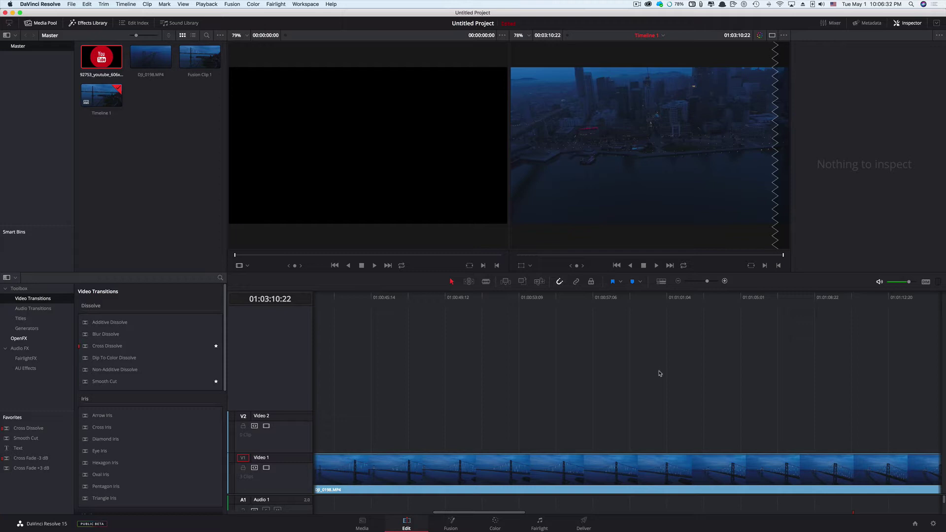
key("super+minus")
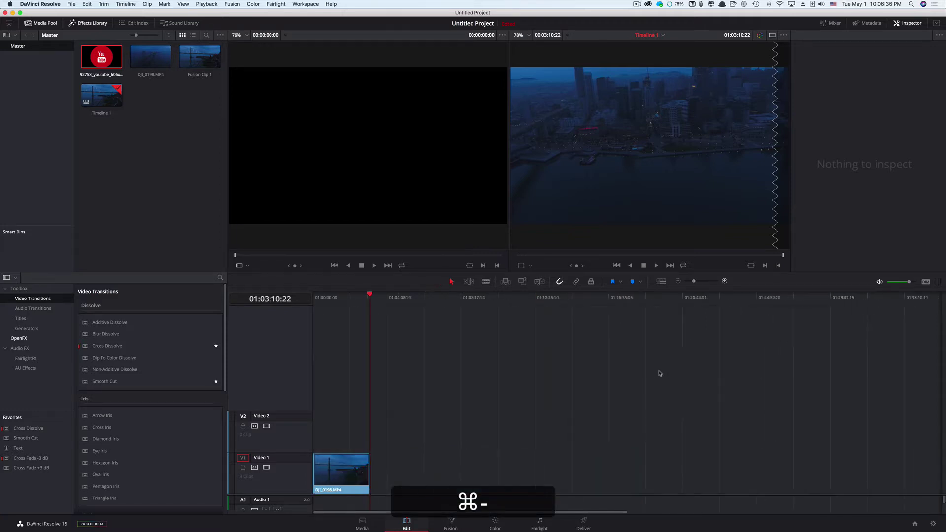
key("super+equal")
key("super+equal")
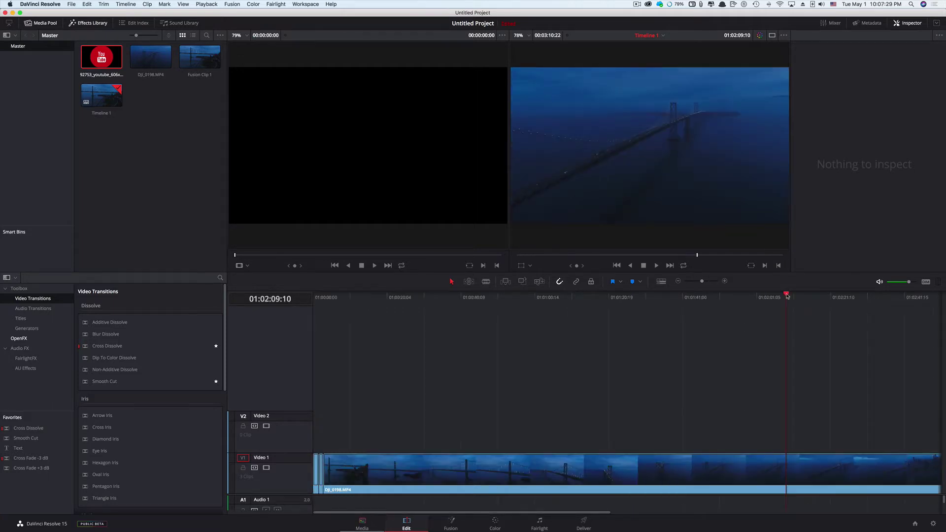
Move the playhead back to 01:00:54:20 and vary the timeline zoom around that point.
left_click_drag(786, 338, 513, 340)
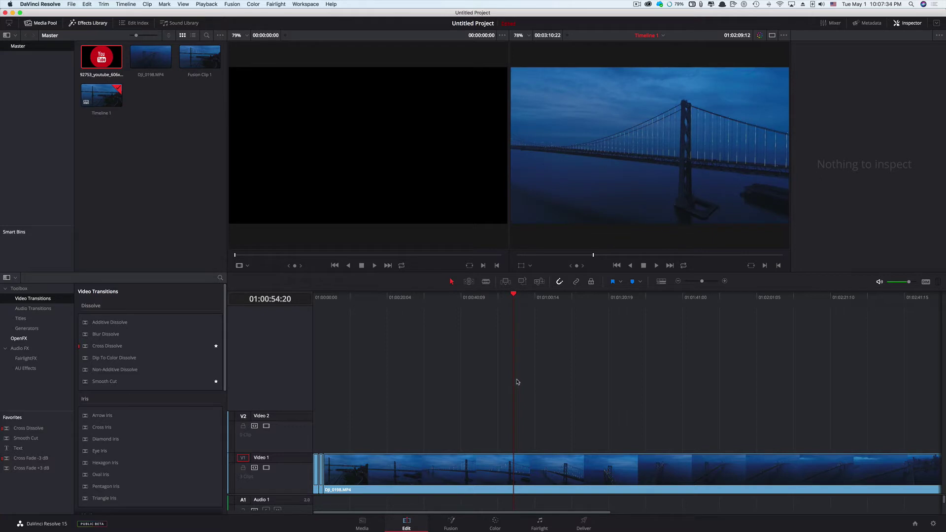
scroll(517, 380, "down", 5)
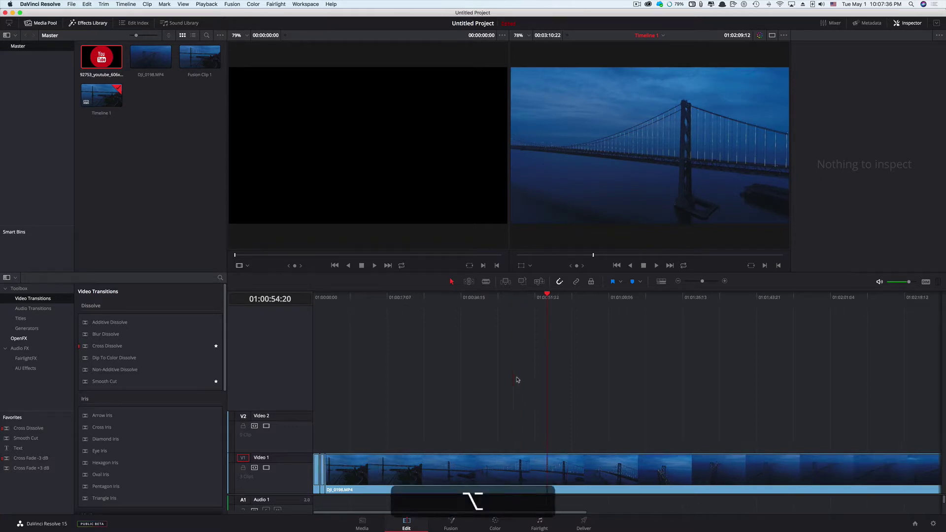
scroll(517, 380, "up", 8)
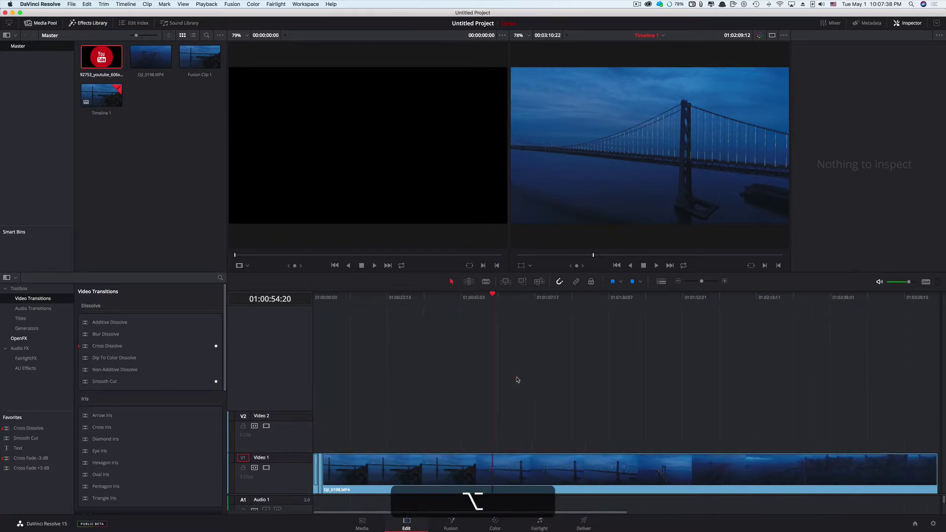
scroll(517, 380, "down", 3)
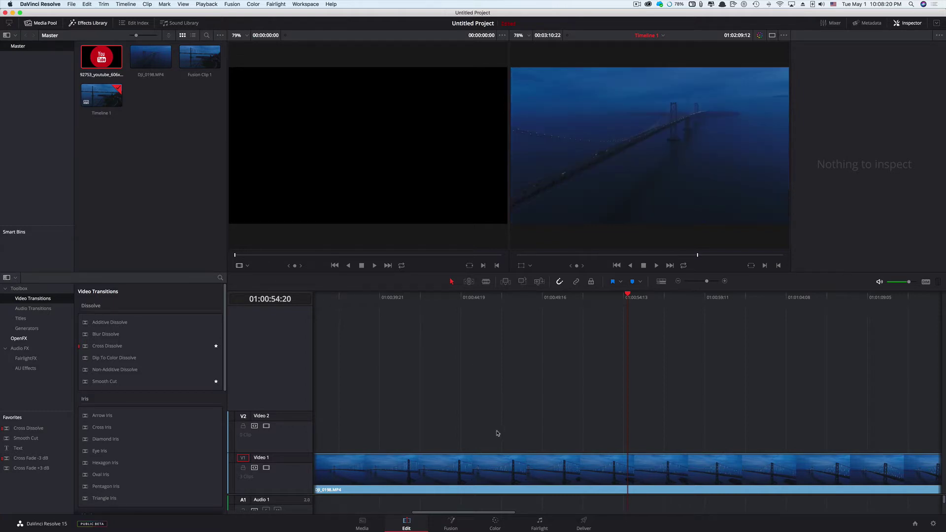
Cut the long DJI_0198.MP4 clip on Video 1 with the Blade tool at about 01:00:45, 01:00:49 and 01:00:54.
left_click(486, 283)
left_click(452, 282)
key("b")
left_click(475, 473)
left_click(540, 474)
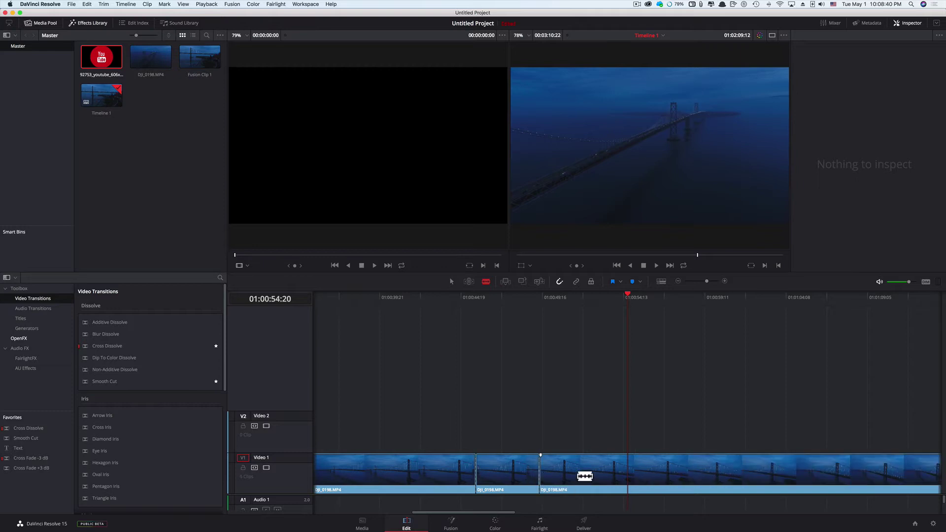
left_click(612, 473)
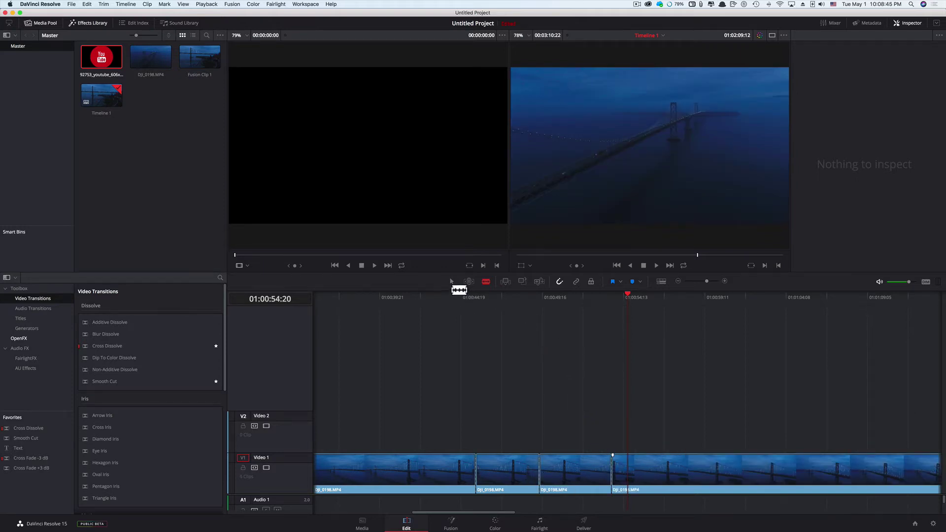
Return to the Selection tool and select each of the two short pieces between the cuts in turn.
left_click(452, 281)
left_click(484, 284)
key("a")
left_click(577, 471)
left_click(517, 476)
left_click(576, 474)
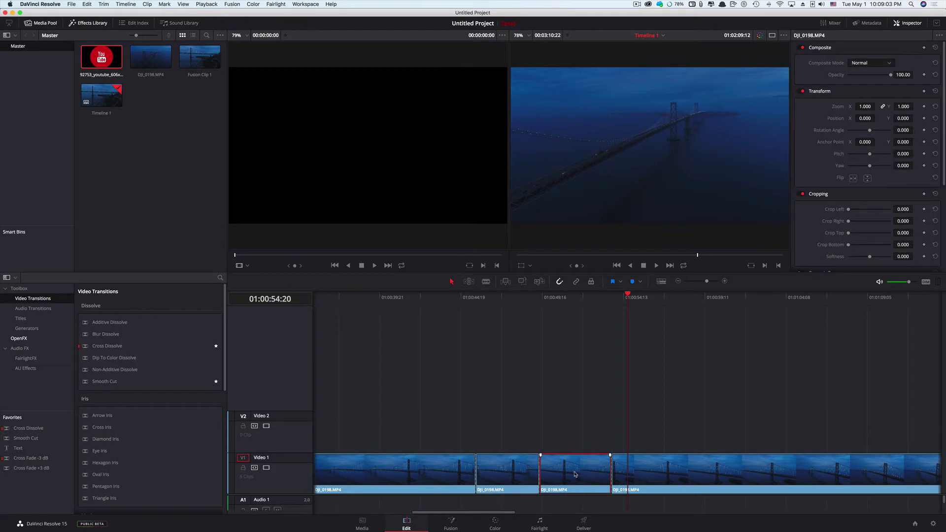
left_click(522, 474)
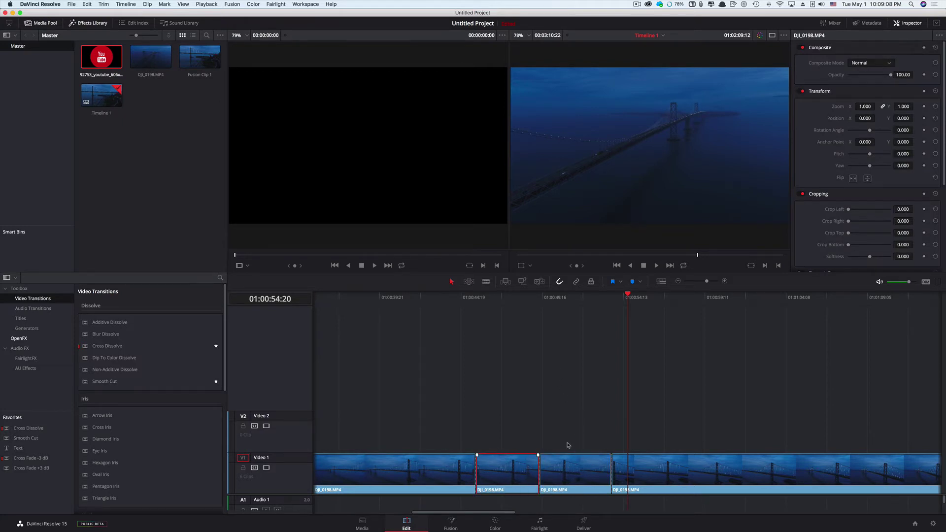
Delete the second short piece and move the following clip earlier to close the gap.
left_click(573, 474)
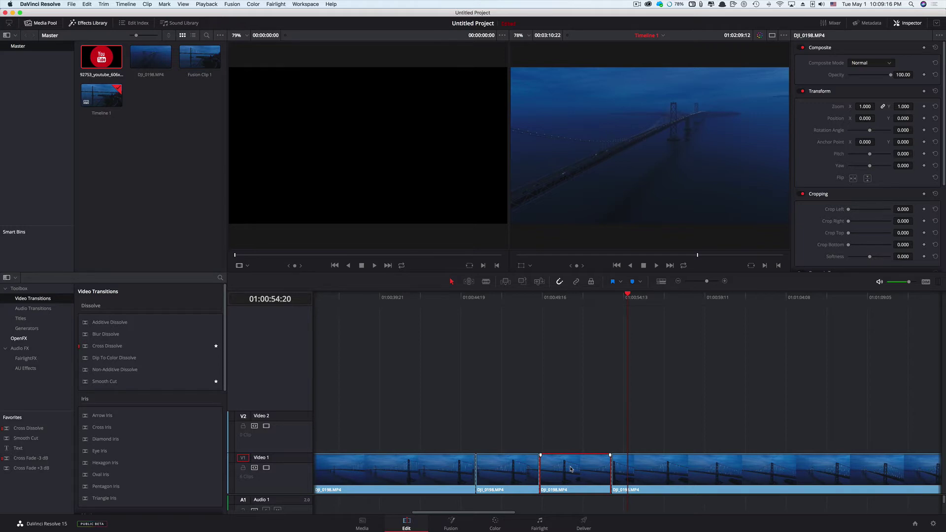
key("BackSpace")
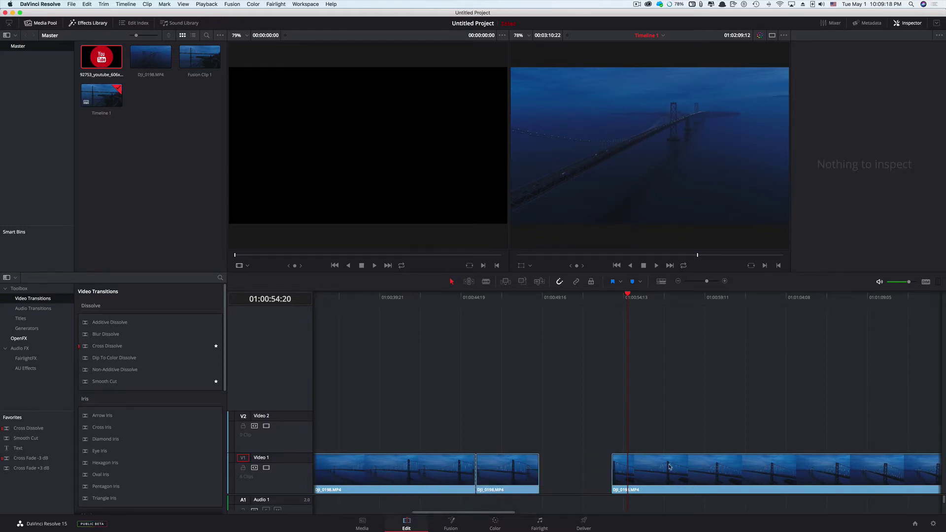
left_click_drag(658, 459, 596, 477)
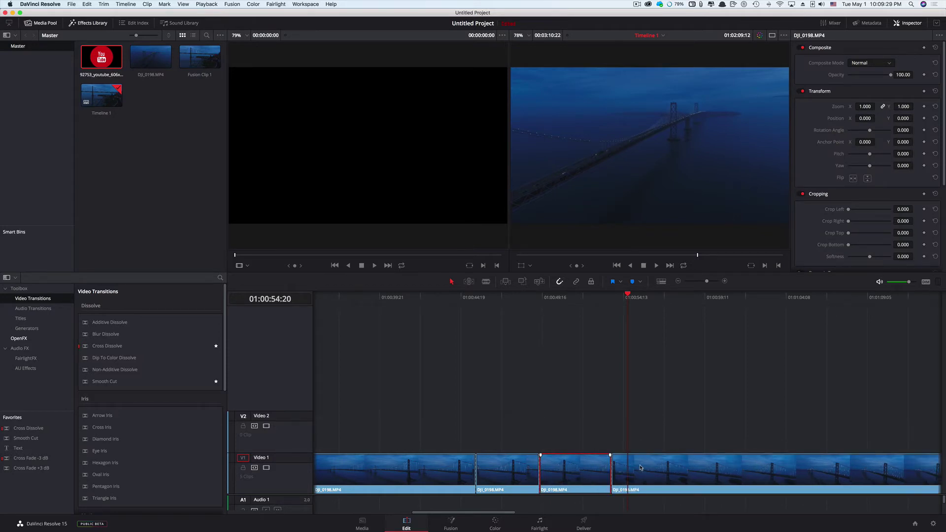
Ripple delete the selected second short piece and undo the deletion.
key("shift+BackSpace")
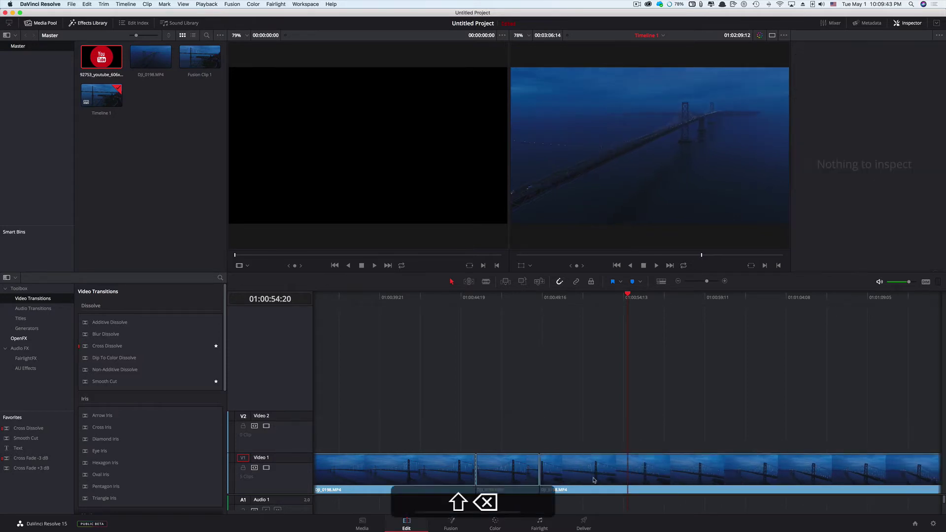
key("shift+super+z")
key("super+z")
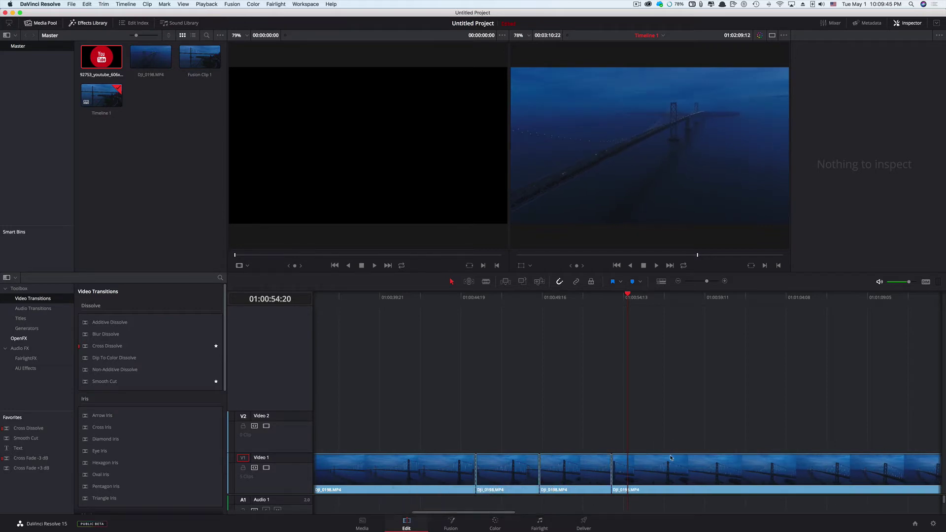
Select the second short piece again and remove it together with its gap using a ripple delete.
left_click(578, 471)
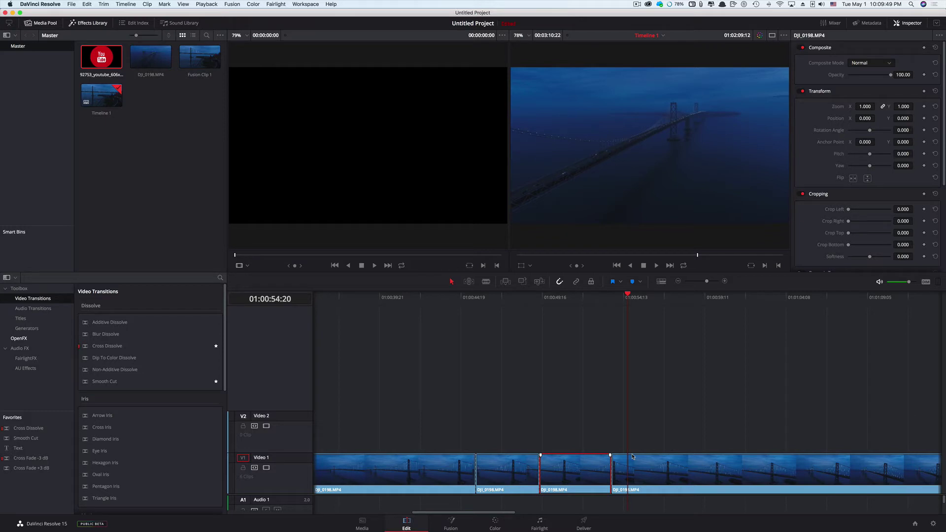
key("shift")
key("shift+BackSpace")
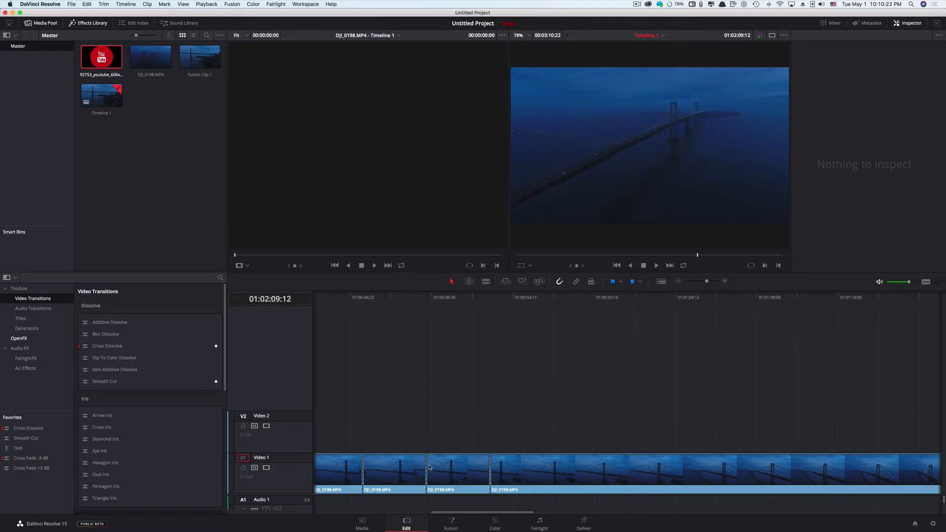
Try deleting the second short piece and closing its gap by hand with the following clip, and undo both edits.
left_click(411, 473)
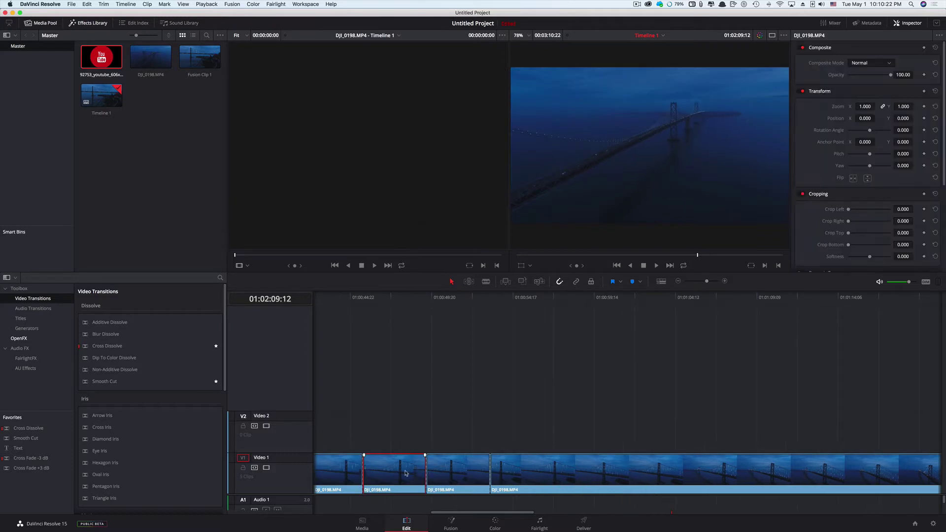
left_click(456, 473)
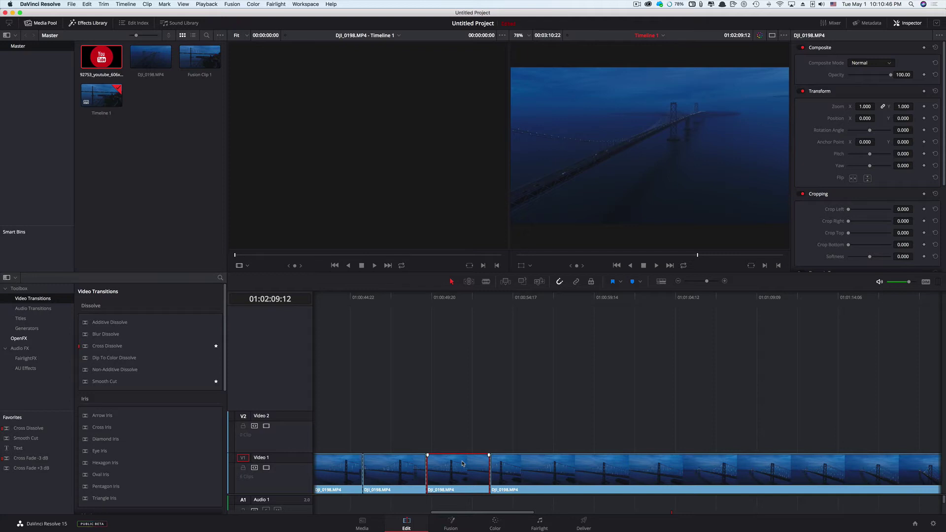
key("BackSpace")
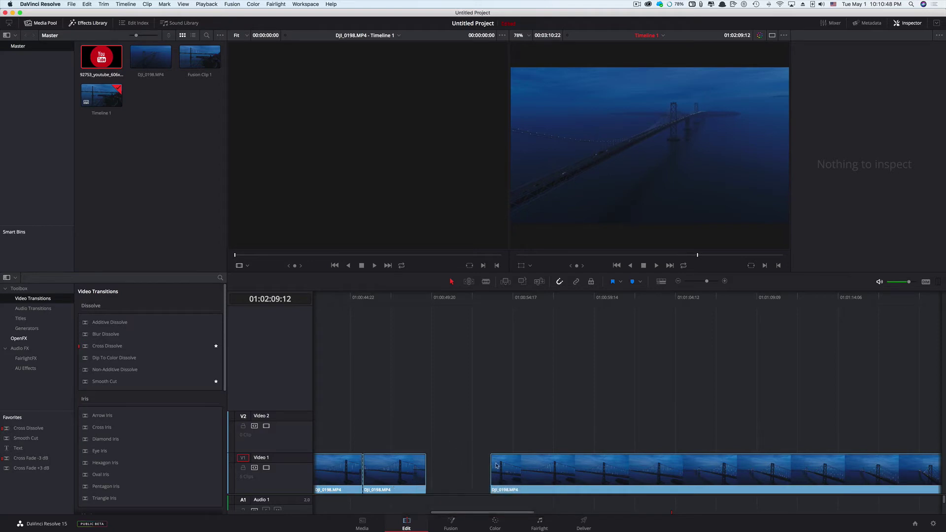
left_click_drag(513, 469, 449, 469)
key("super+z")
key("super+z")
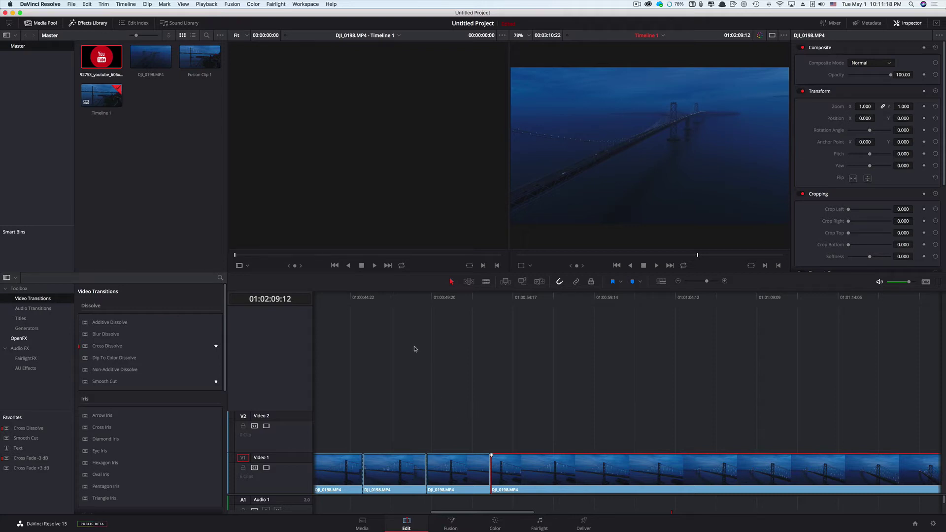
Ripple delete the second short piece on Video 1 so the following clip closes up against the preceding one.
left_click(457, 475)
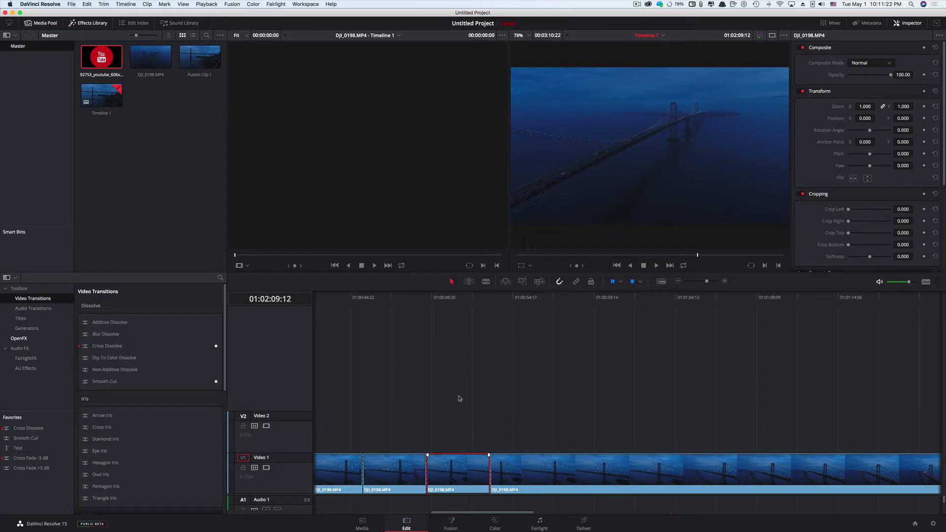
key("shift")
key("shift+BackSpace")
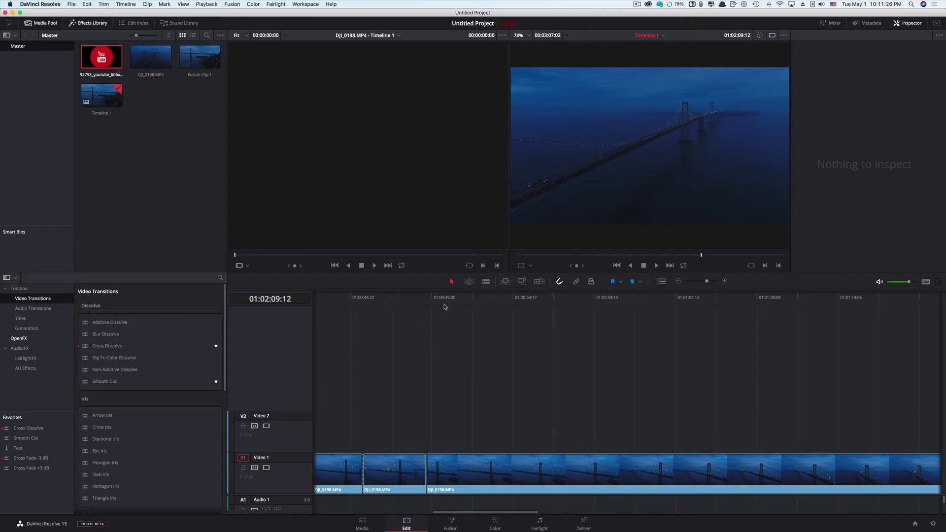
Play the timeline across the new edit from 01:00:48:01, stop, and return the playhead to 01:00:48:01.
left_click(402, 297)
key("space")
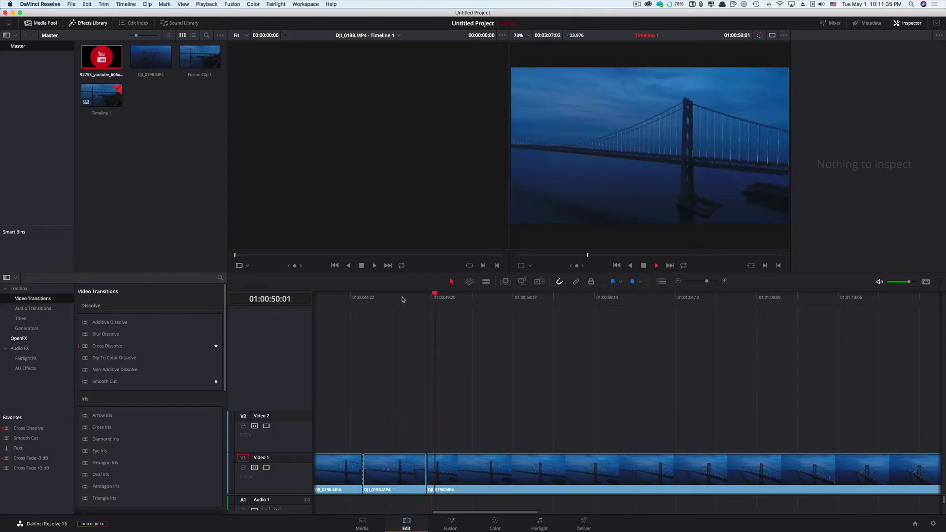
key("space")
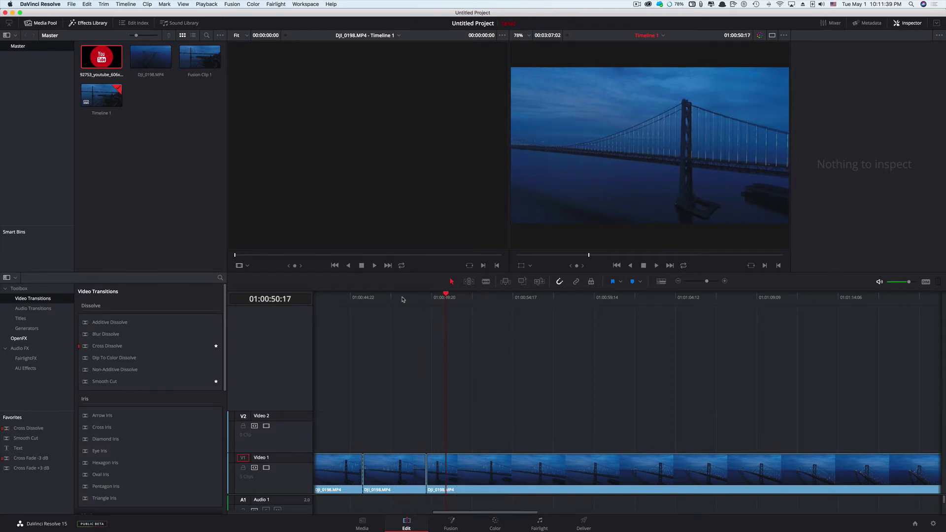
left_click(402, 297)
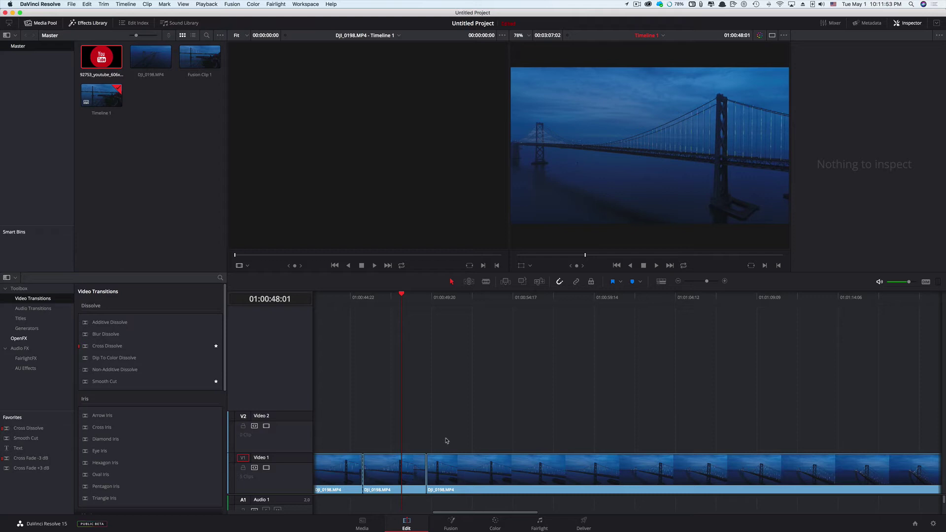
Play the timeline in reverse to 01:00:45:03, then forward across both cuts, and stop at 01:00:51:12.
key("j")
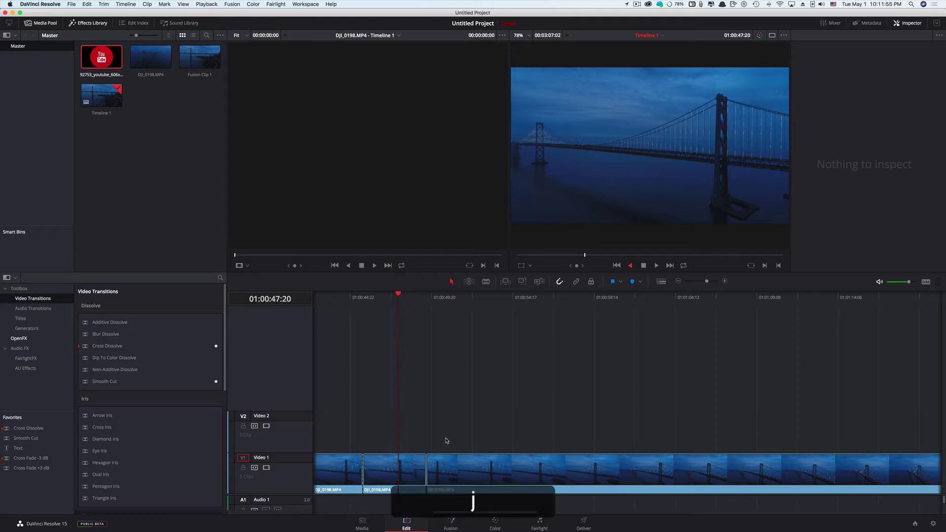
key("j")
key("k")
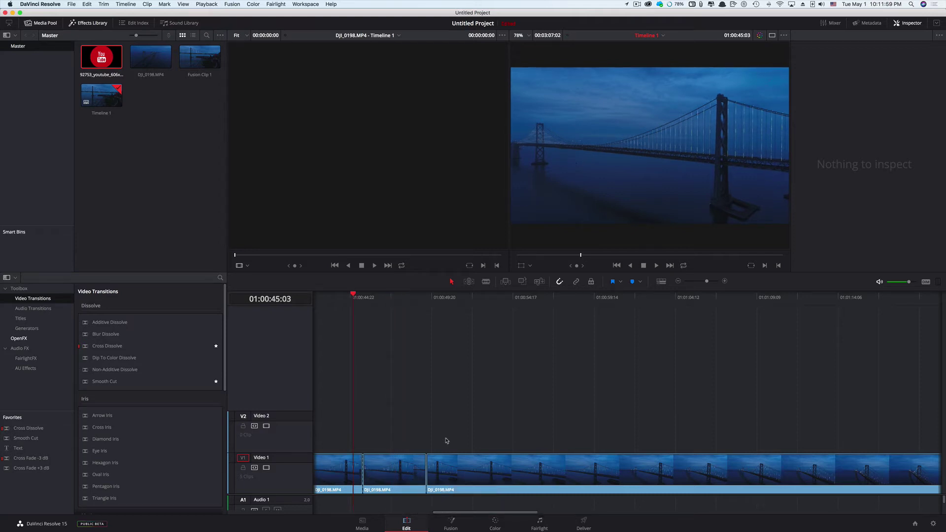
key("l")
key("k")
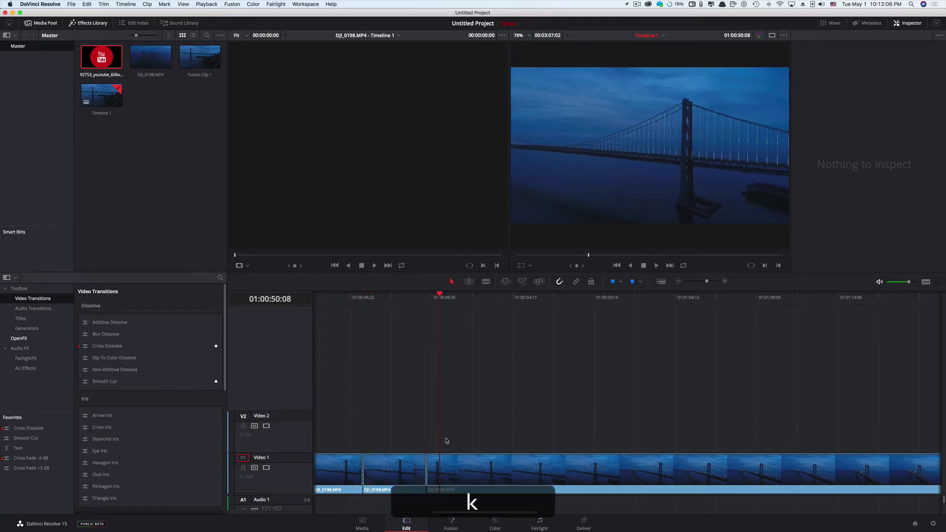
key("l")
key("k")
key("k")
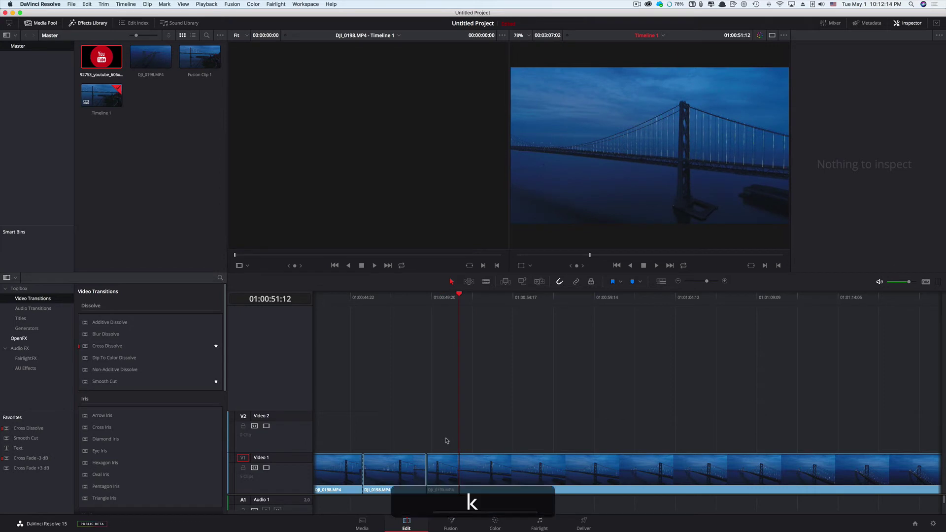
Step the playhead forward frame by frame from 01:00:51:12 to 01:00:51:17.
key("Right")
key("Right")
key("Right")
key("Right")
key("Right")
key("Right")
key("Right")
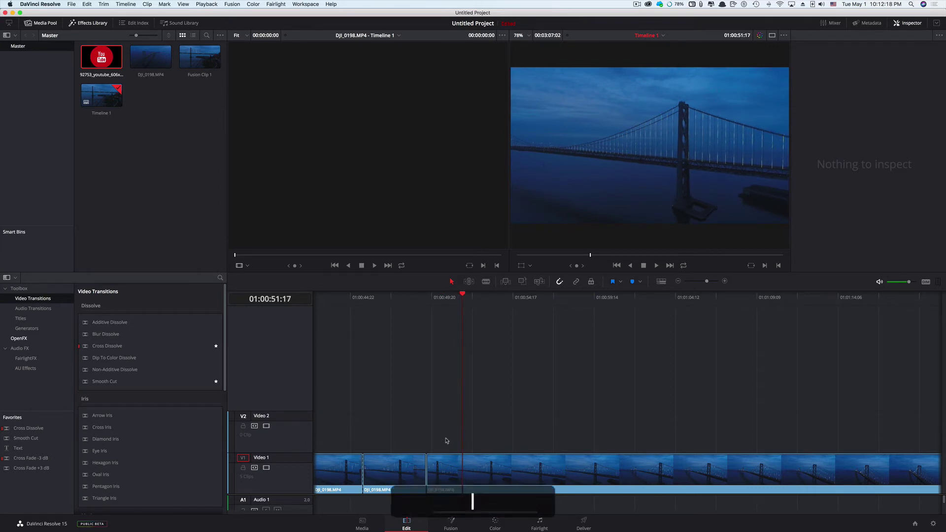
Play the timeline forward to 01:00:52:04, stop there, and start reverse playback.
key("l")
key("k")
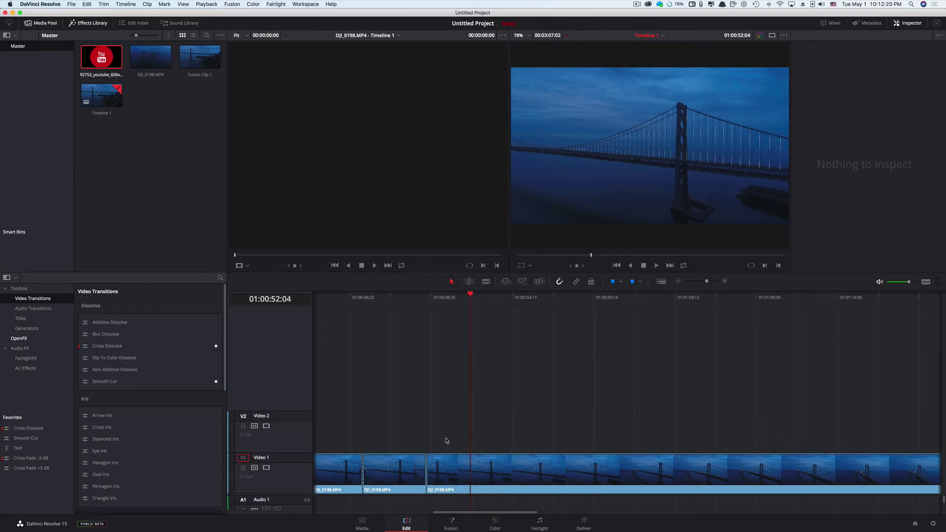
key("k")
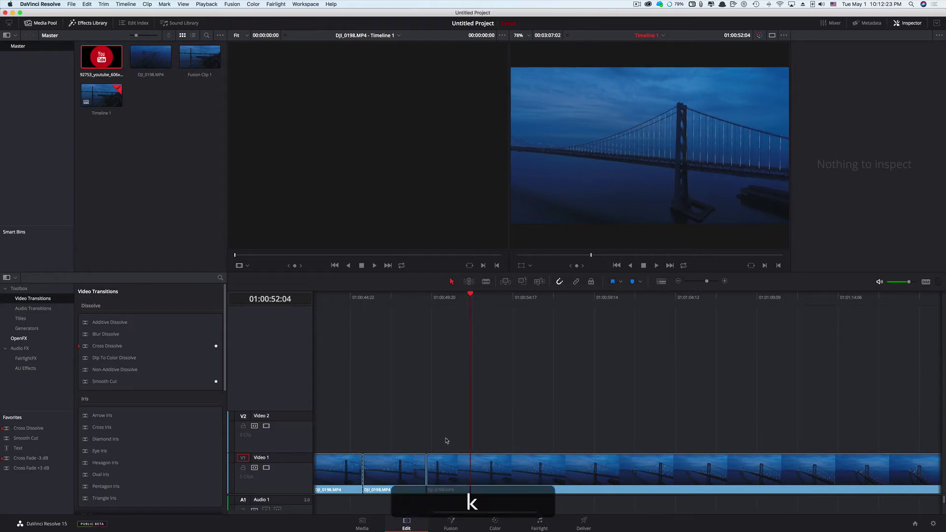
key("j")
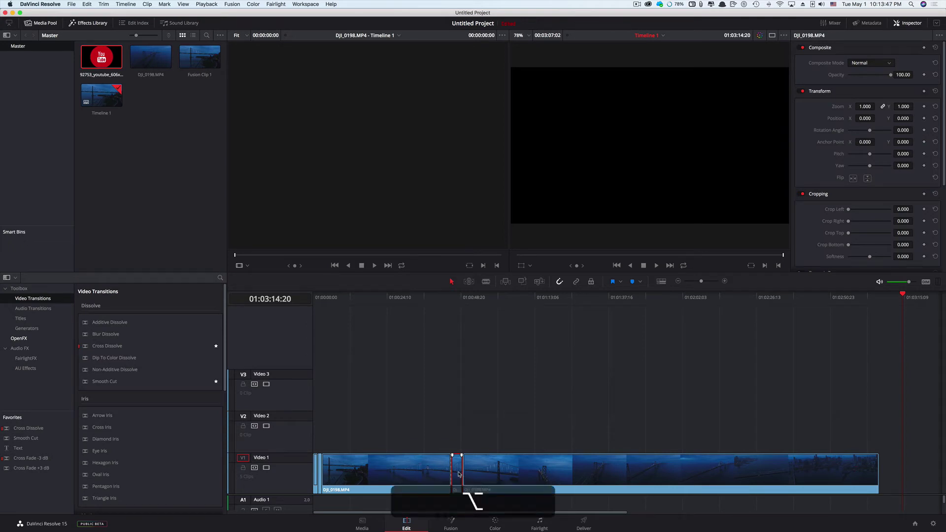
Duplicate the selected short clip from Video 1 onto Video 2, directly above the original.
left_click_drag(462, 475, 456, 446)
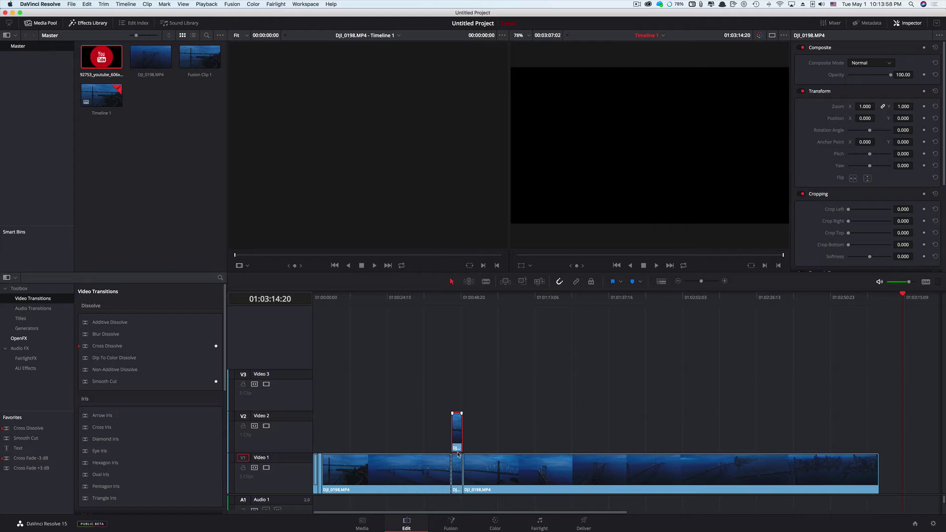
Zoom the timeline in and out around the playhead, and fit the entire timeline in view.
key("super+equal")
key("super+equal")
key("super+equal")
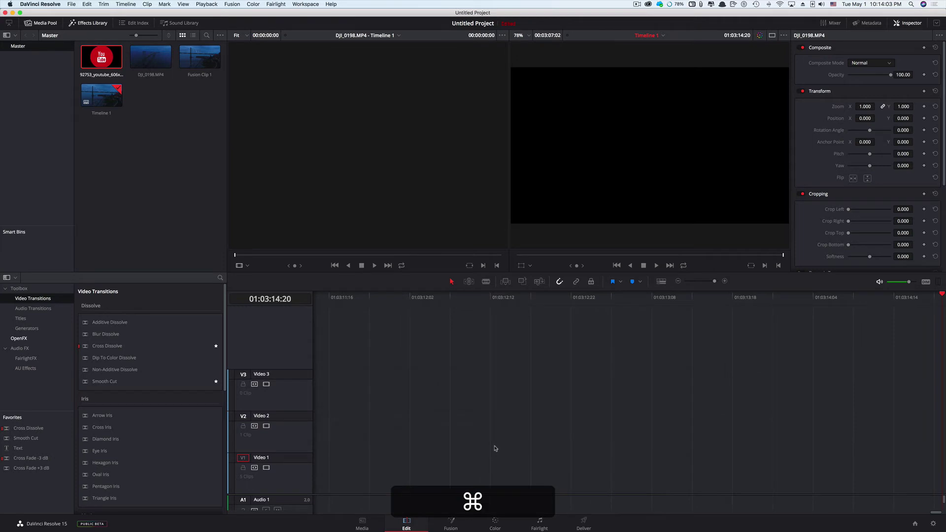
key("super+minus")
key("super+minus")
key("super+minus")
key("super+equal")
key("super+equal")
key("super+equal")
key("super+equal")
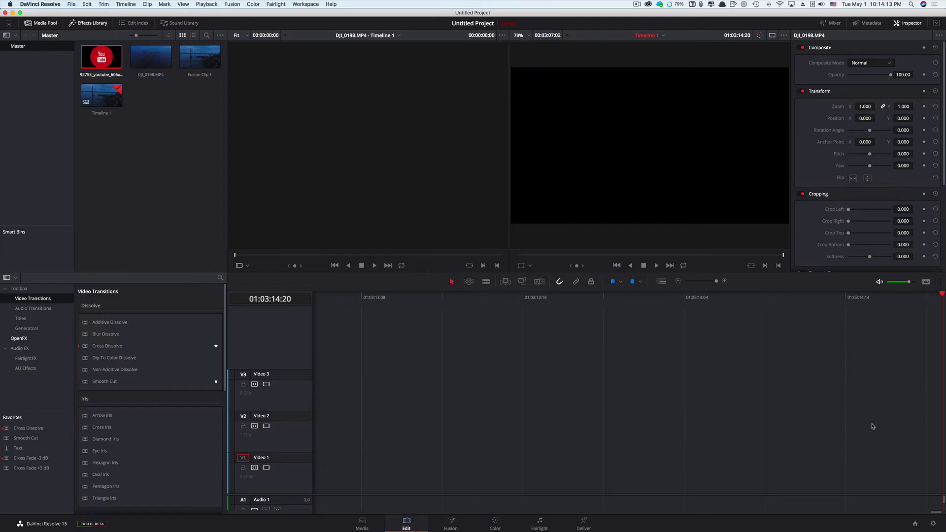
key("shift+z")
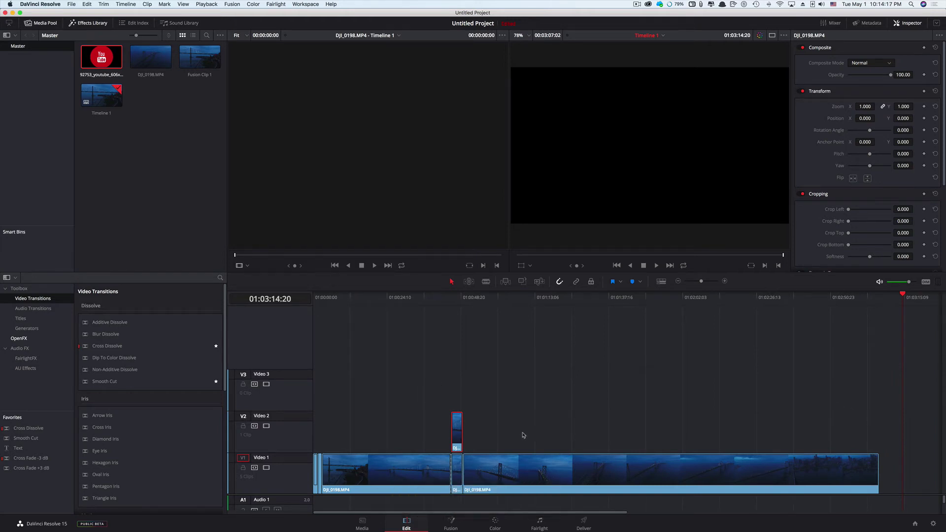
key("shift")
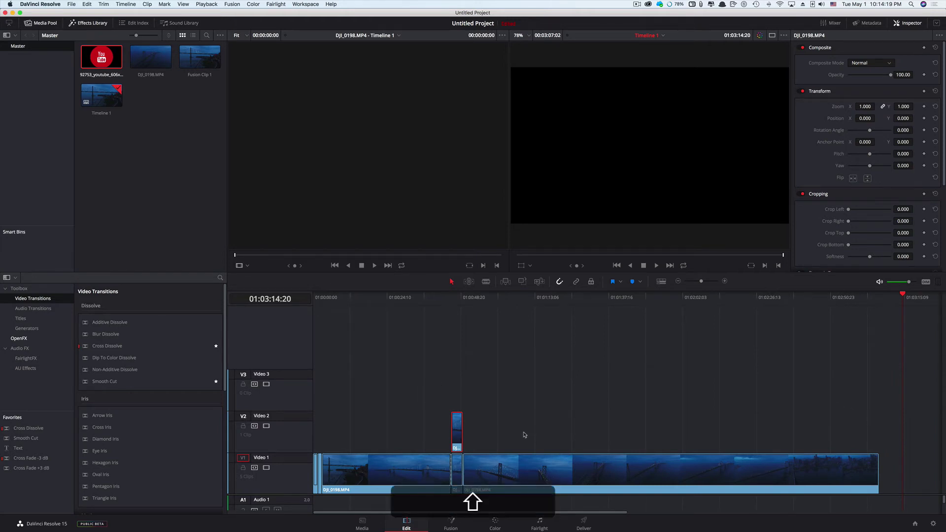
key("shift+z")
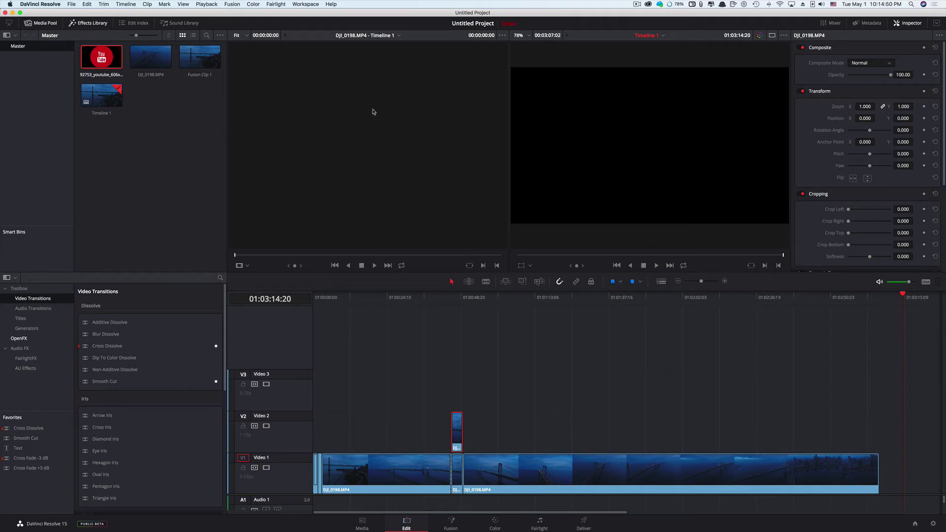
Load DJI_0198.MP4 from the media pool into the source viewer and scrub it to 00:00:52:21.
left_click(157, 63)
double_click(156, 63)
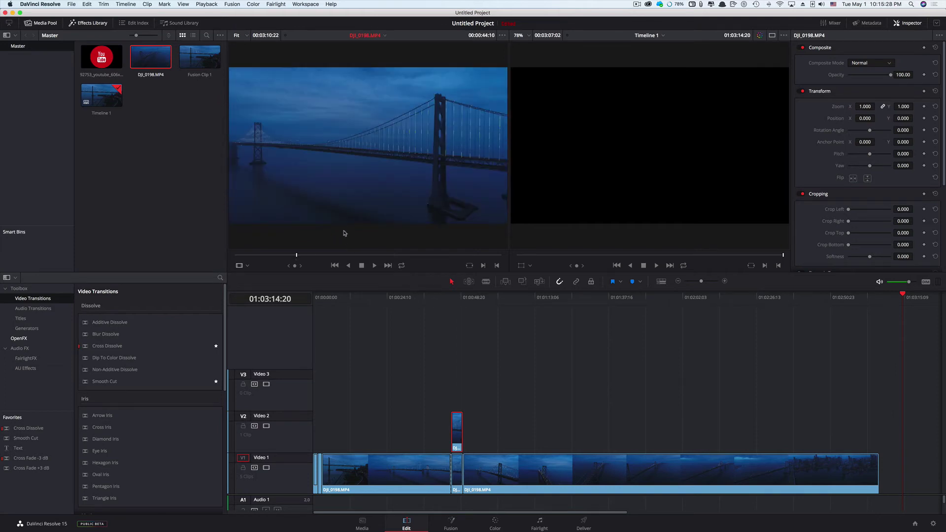
left_click(297, 256)
left_click(365, 257)
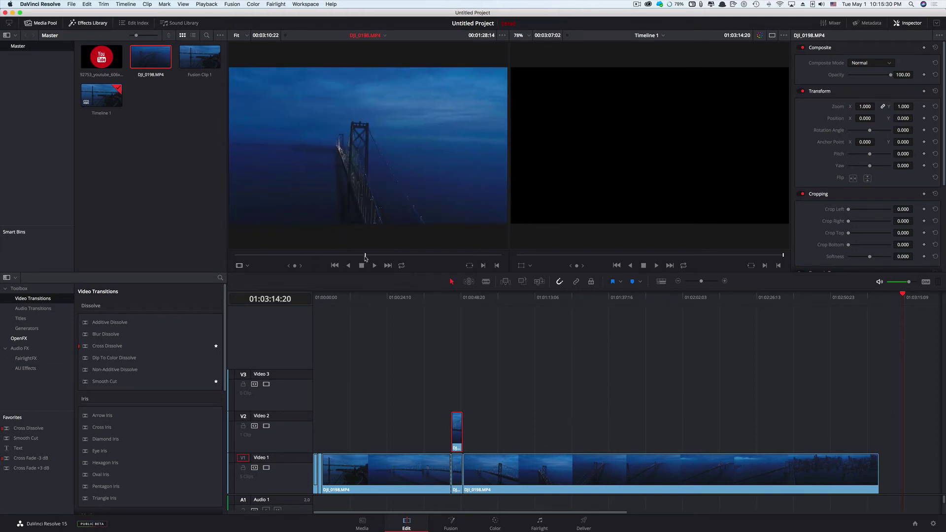
left_click_drag(365, 257, 313, 257)
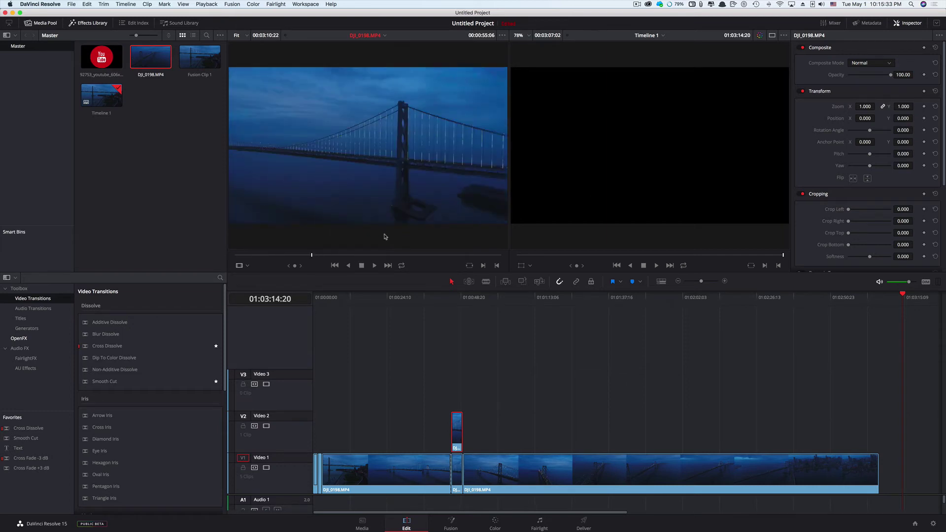
left_click(309, 257)
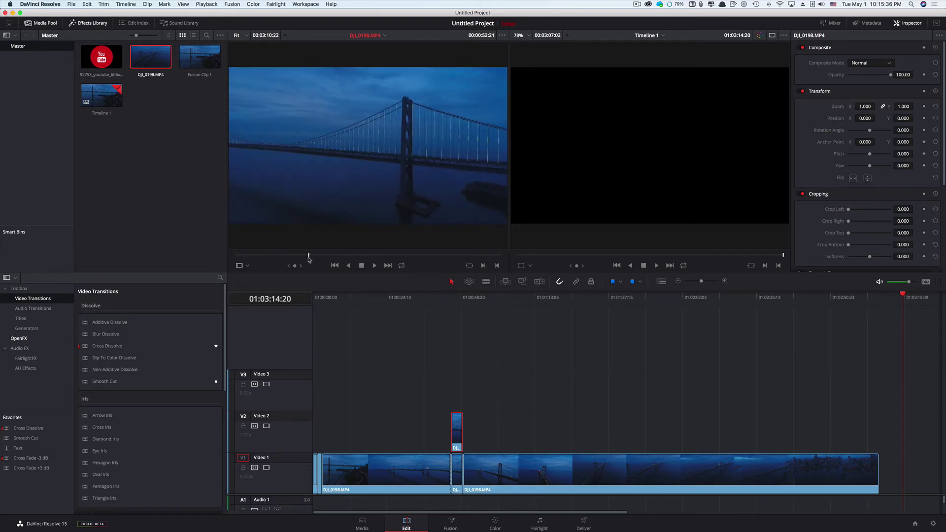
Mark the source clip's in point at 00:00:52:21 and its out point at 00:01:43:09.
key("i")
left_click_drag(309, 257, 379, 257)
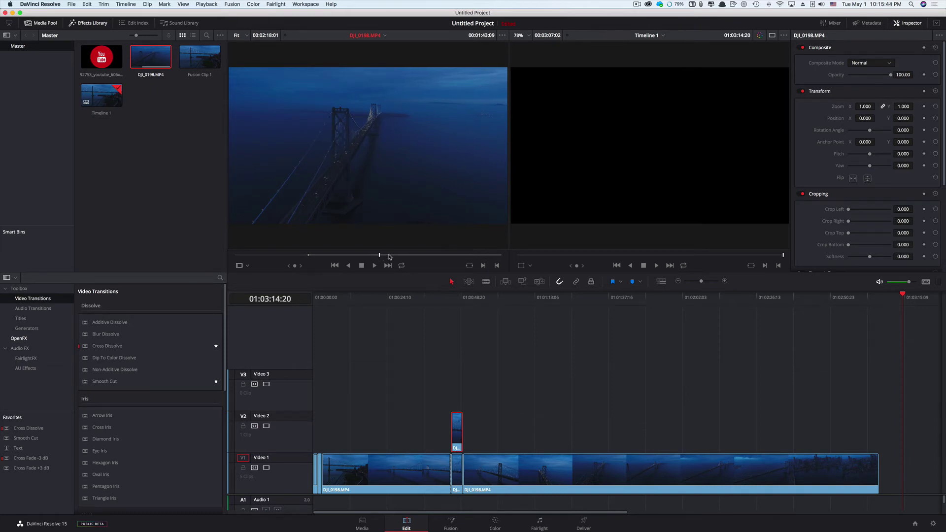
key("o")
Insert the marked section of DJI_0198.MP4 into the timeline at 01:01:32:19.
left_click_drag(789, 317, 594, 296)
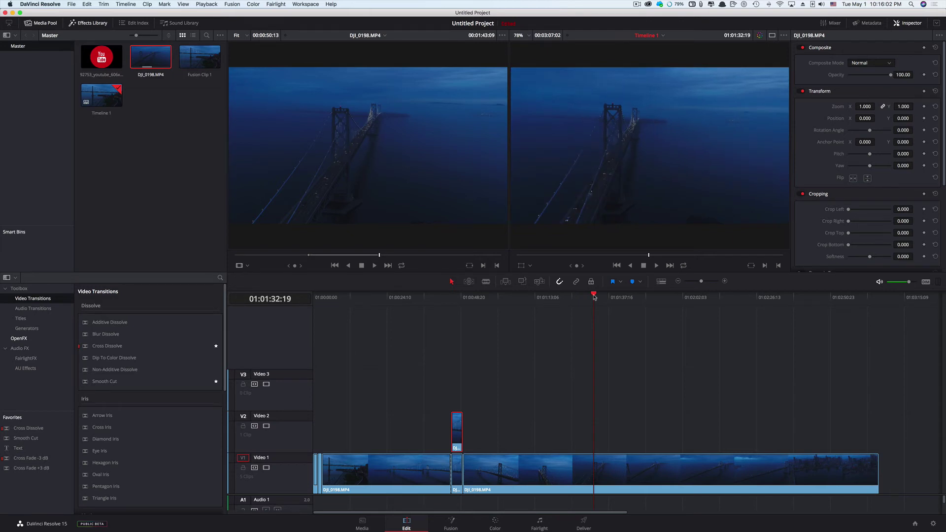
key("F9")
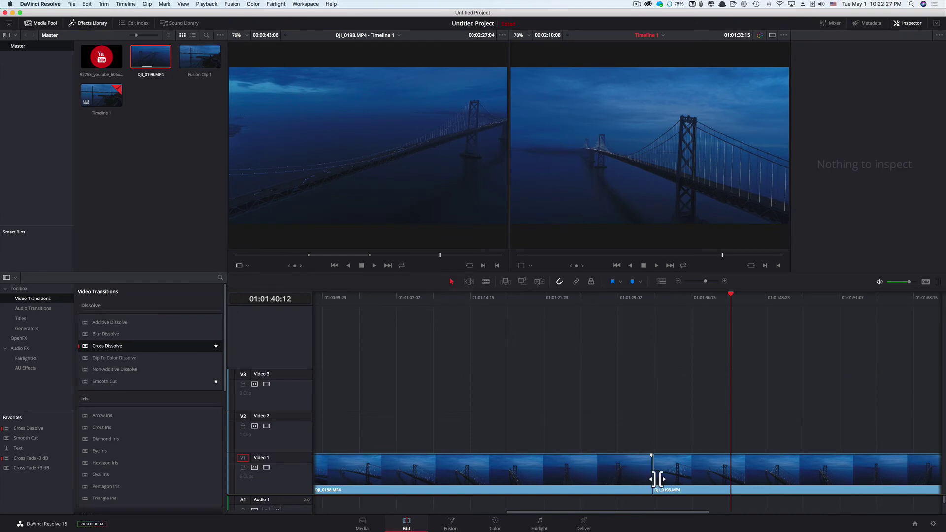
Add the default Cross Dissolve at the Video 1 cut near 01:01:31, and undo it.
left_click(654, 478)
key("super+t")
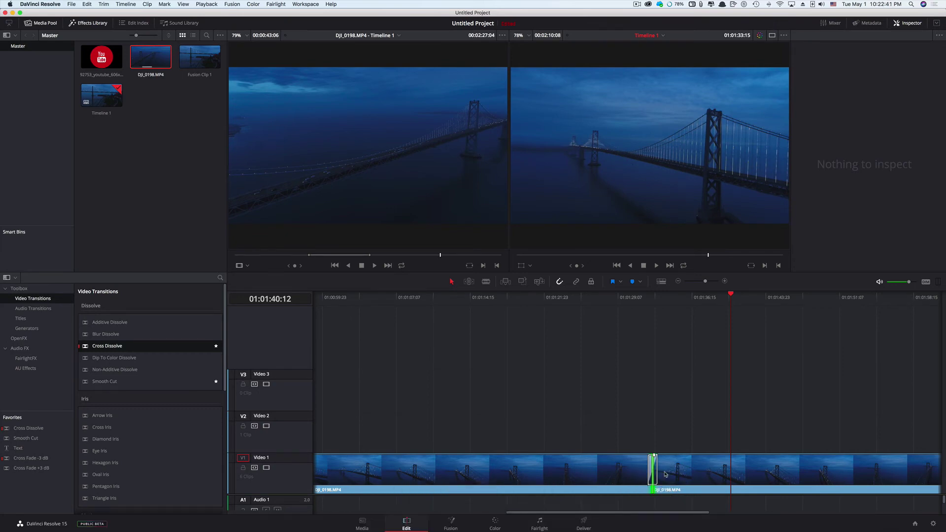
key("super+z")
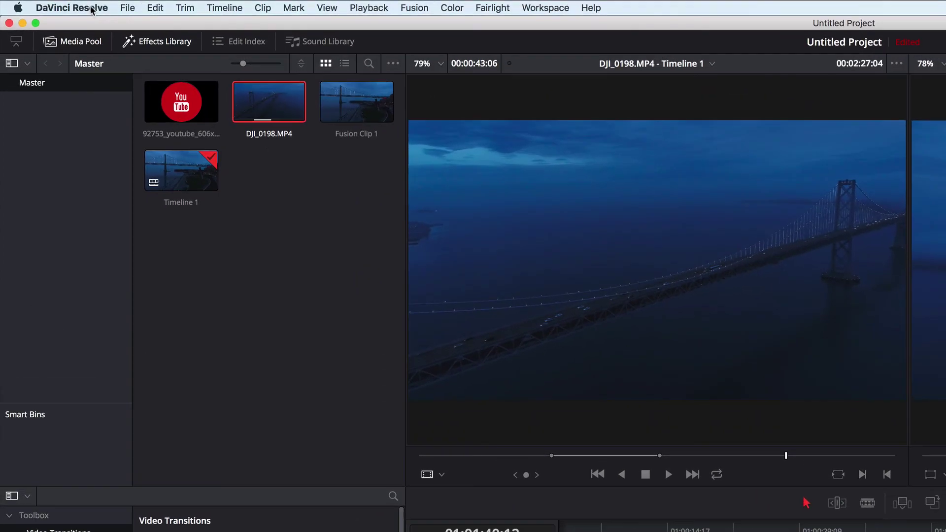
Open the user preferences for Keyboard Mapping and view the available preset layouts, keeping DaVinci Resolve.
left_click(51, 4)
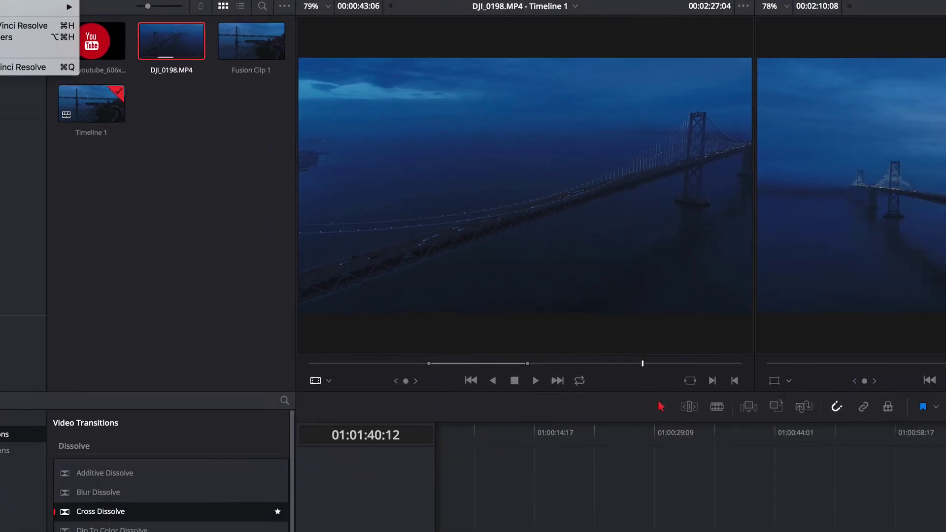
left_click(103, 45)
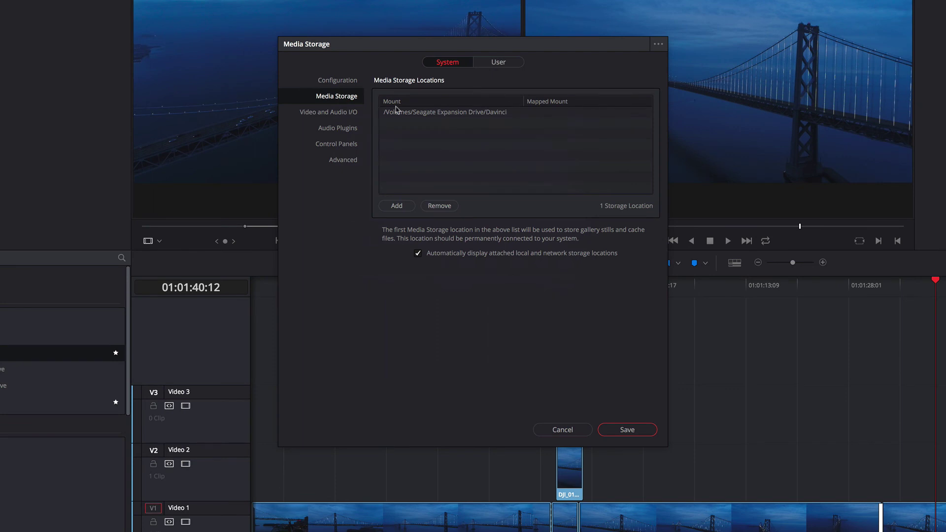
left_click(500, 63)
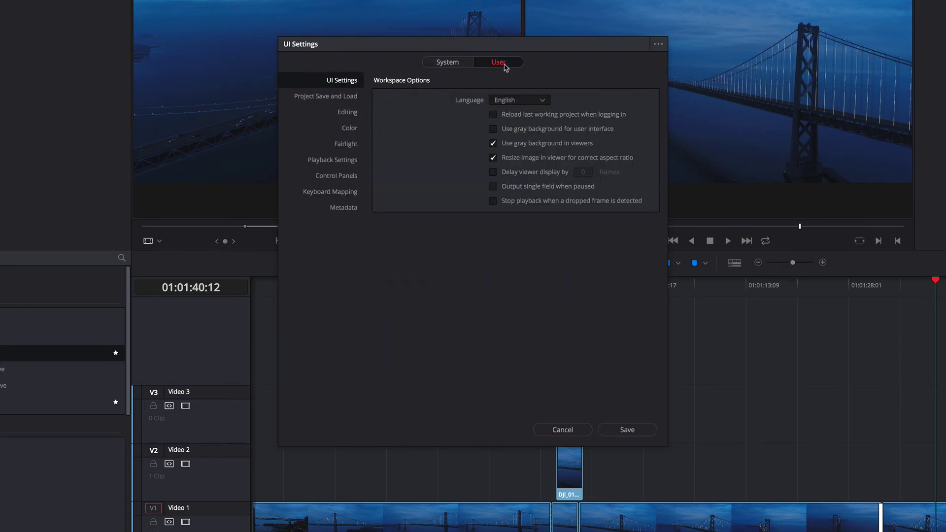
left_click(337, 176)
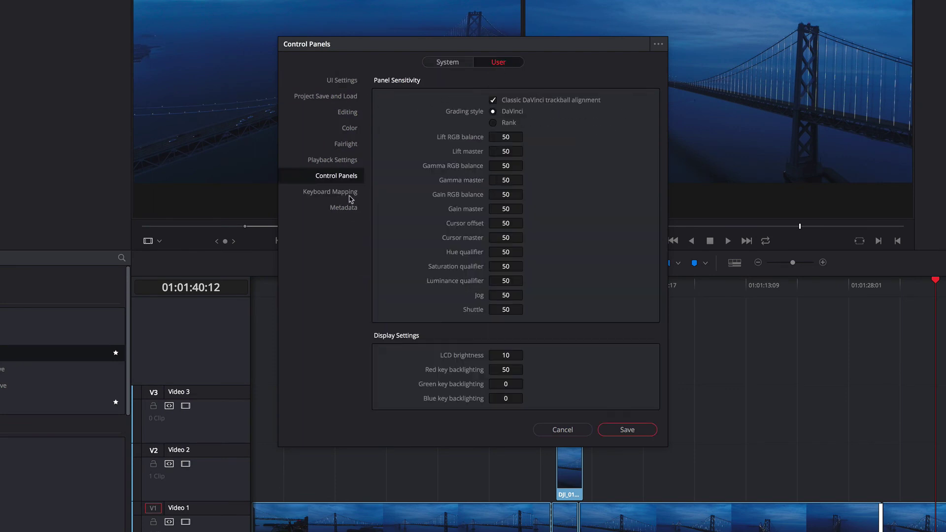
left_click(350, 196)
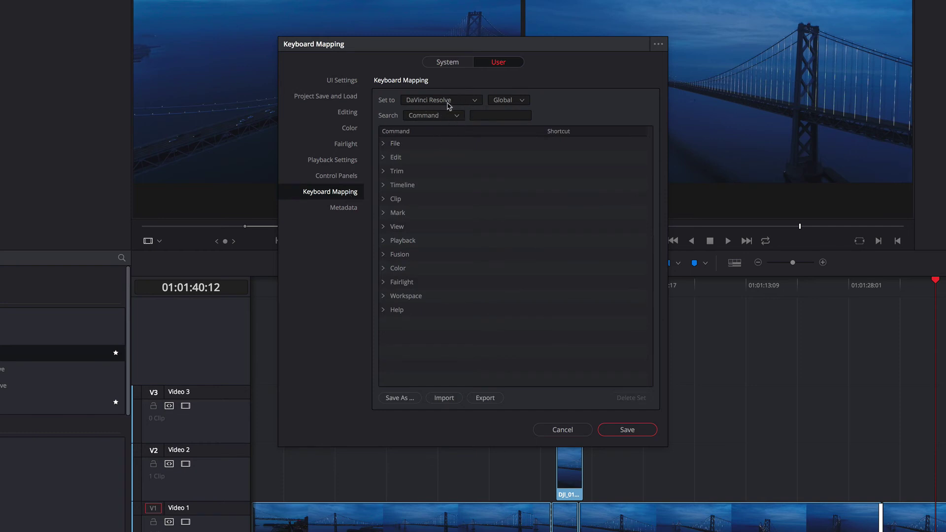
left_click(475, 100)
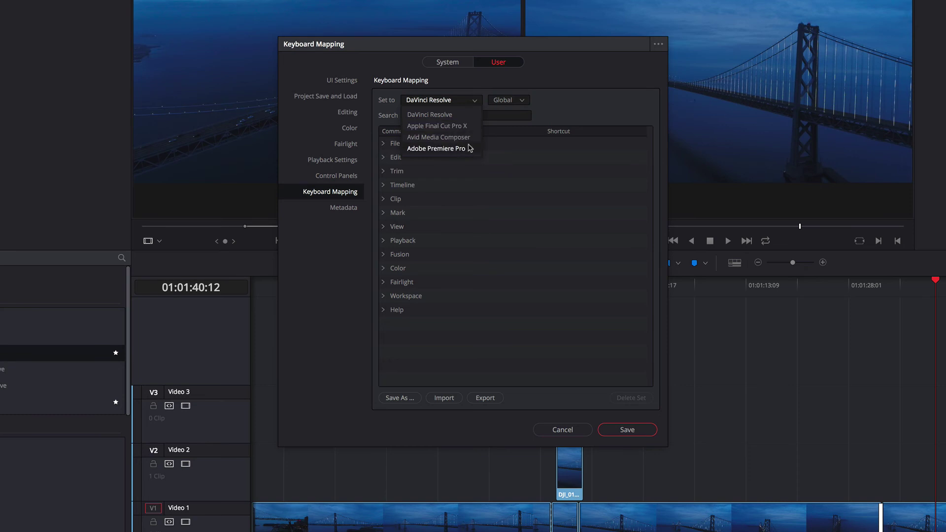
key("Escape")
Expand the File and Edit command groups and examine the keyboard shortcuts assigned to their commands.
left_click(383, 143)
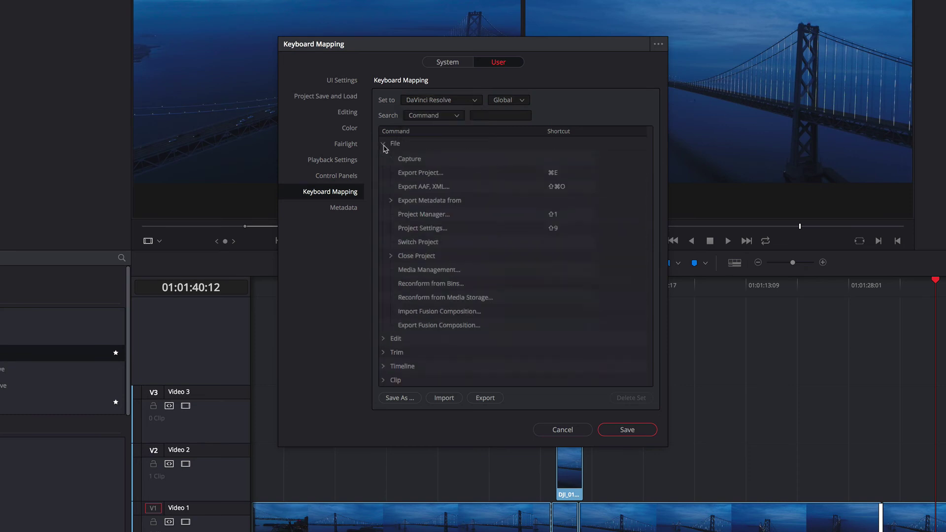
scroll(448, 212, "down", 10)
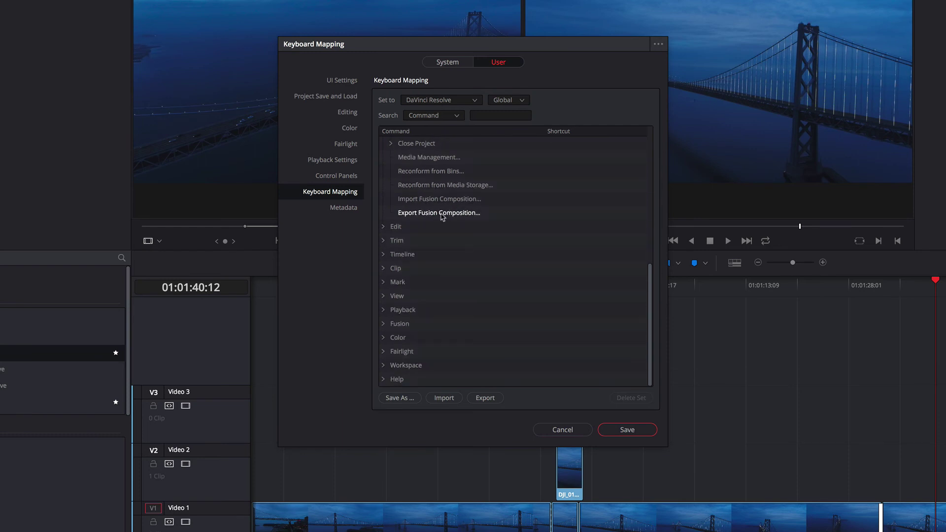
left_click(383, 227)
scroll(519, 323, "down", 4)
scroll(519, 325, "down", 6)
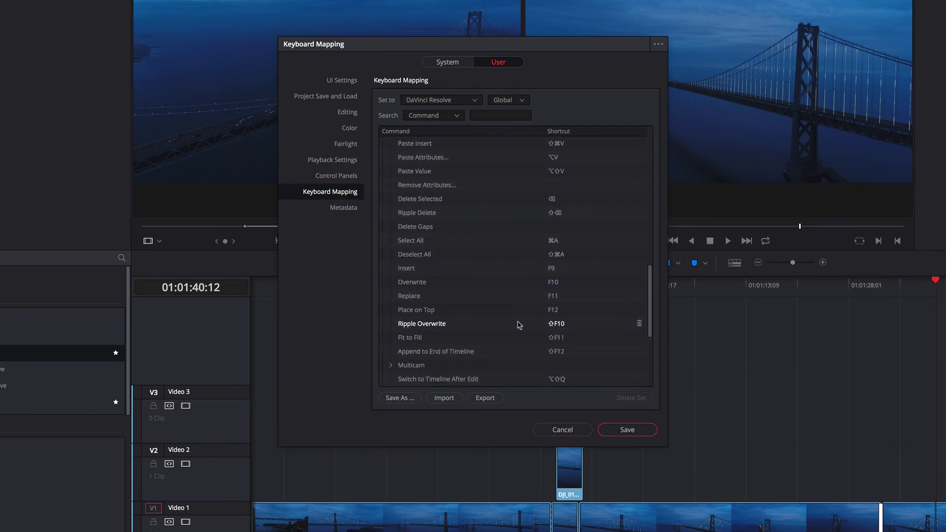
scroll(519, 325, "up", 3)
scroll(519, 325, "up", 5)
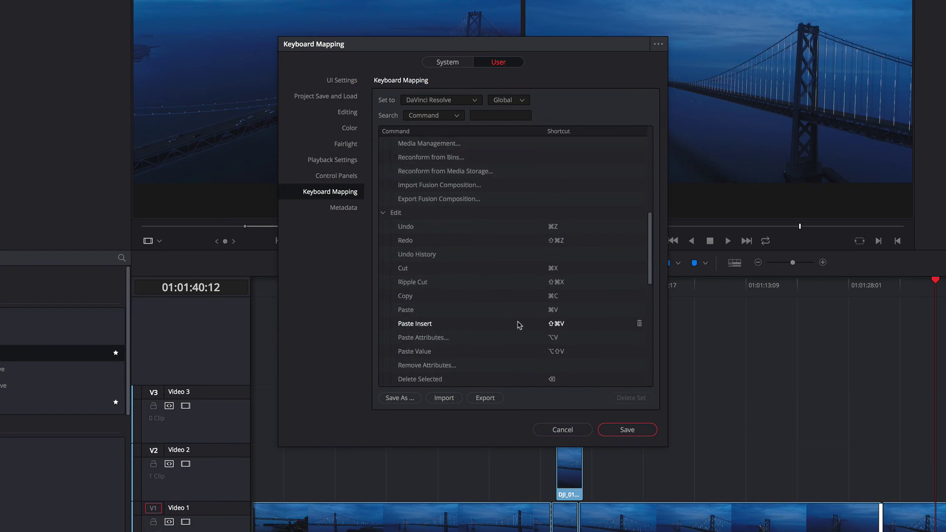
scroll(487, 269, "down", 10)
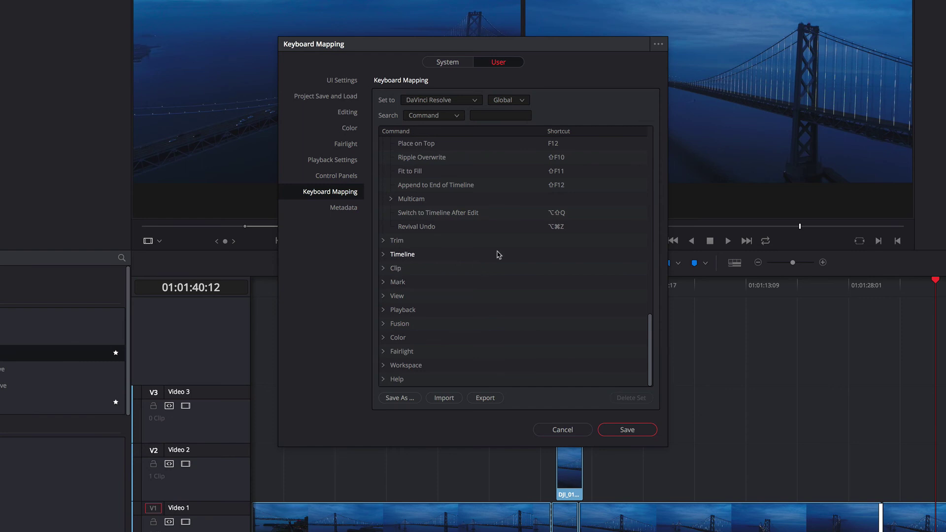
scroll(498, 255, "up", 5)
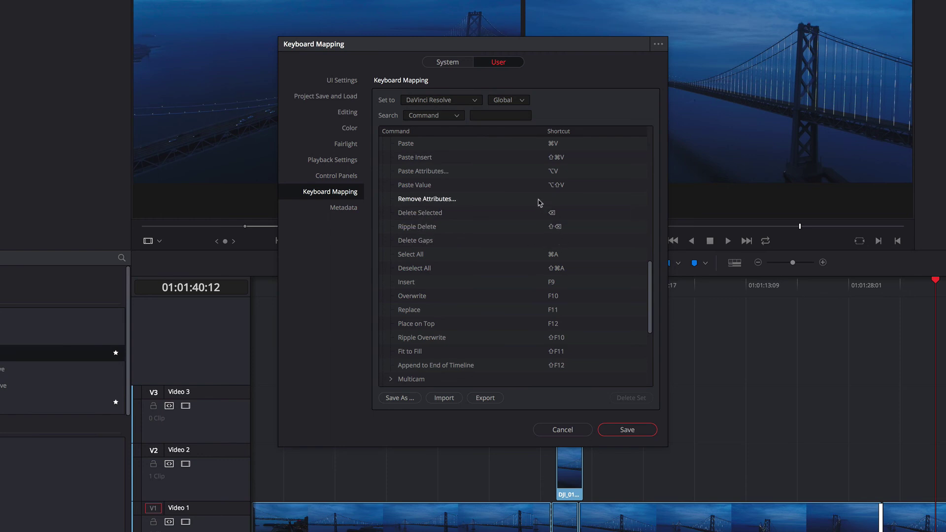
Go back to the beginning of the Edit command group and select the shortcut assigned to Ripple Cut.
scroll(540, 203, "up", 5)
scroll(540, 203, "up", 1)
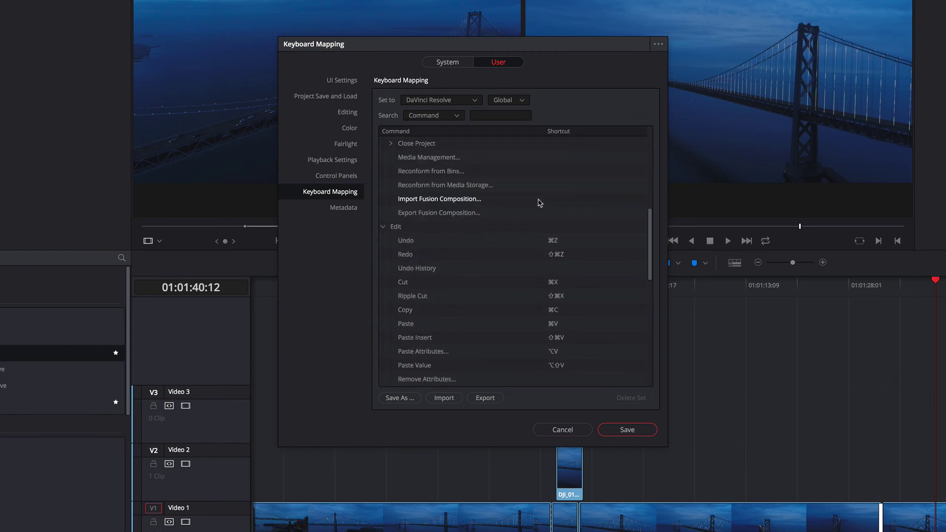
left_click(560, 298)
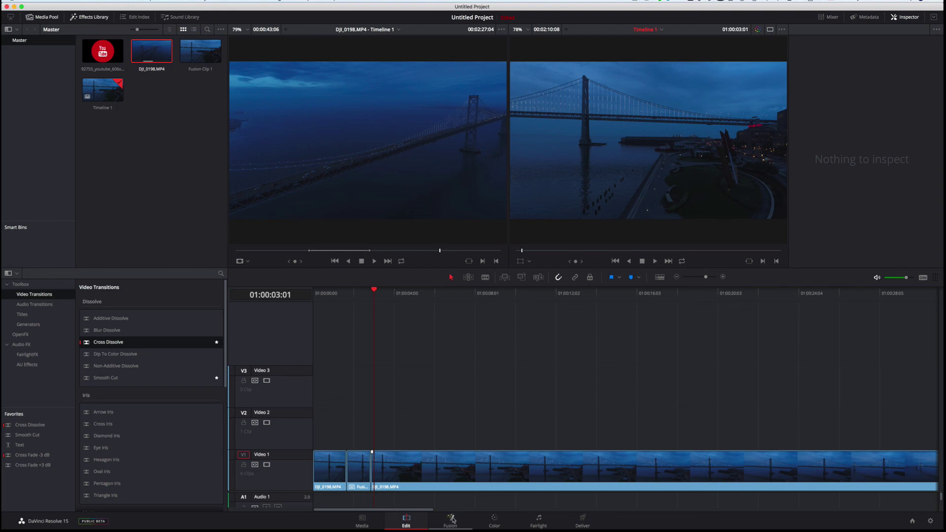
Place the playhead on the Fusion clip at 01:00:02:07, view its node composition in Fusion, and return to the Edit page.
left_click(360, 290)
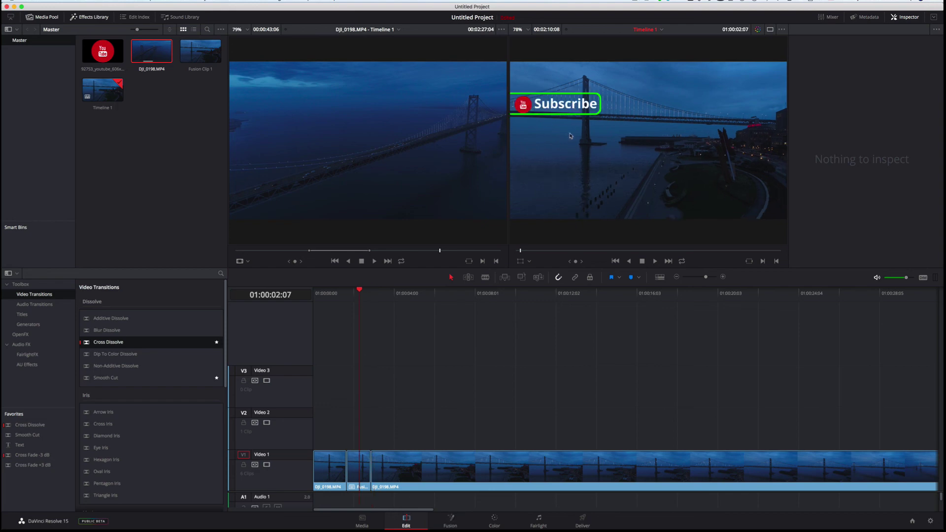
left_click(450, 519)
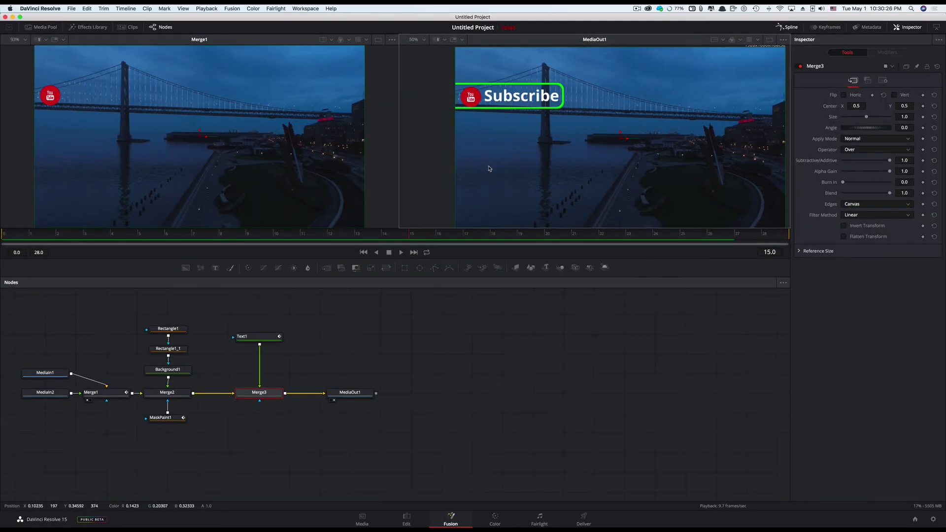
left_click(406, 519)
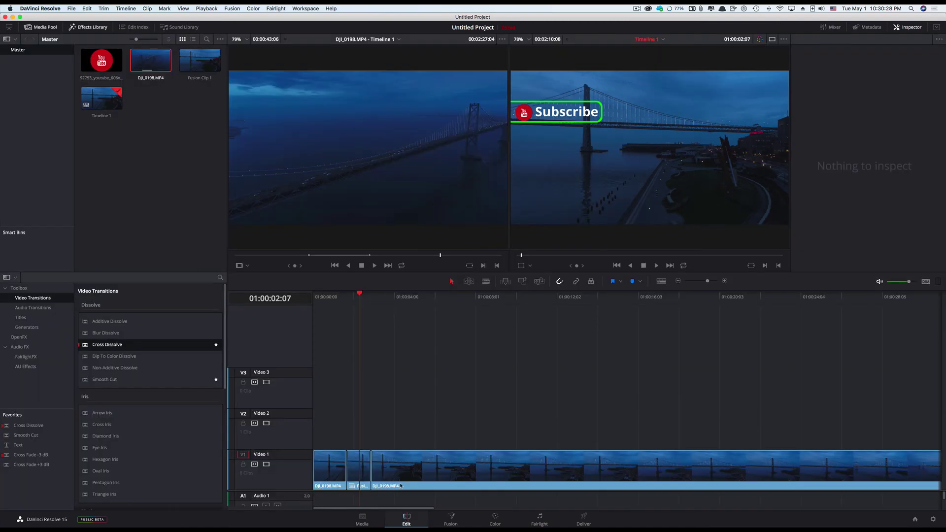
Move the playhead to just before the Fusion clip on Video 1 and play back the Subscribe animation.
left_click_drag(360, 293, 339, 299)
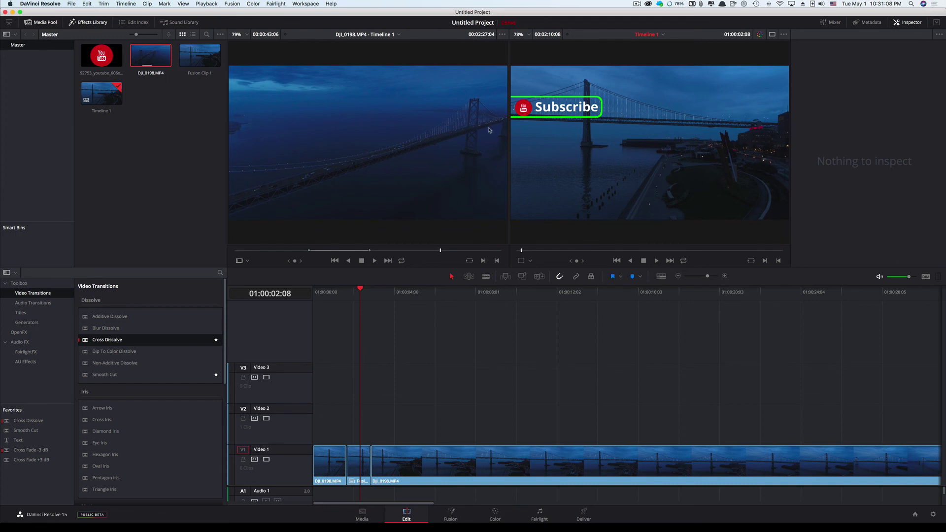
left_click(343, 292)
key("space")
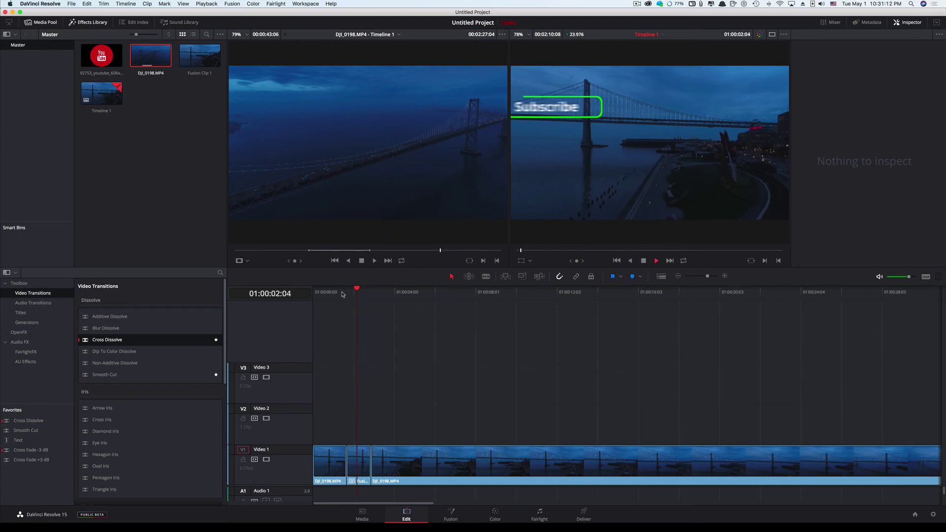